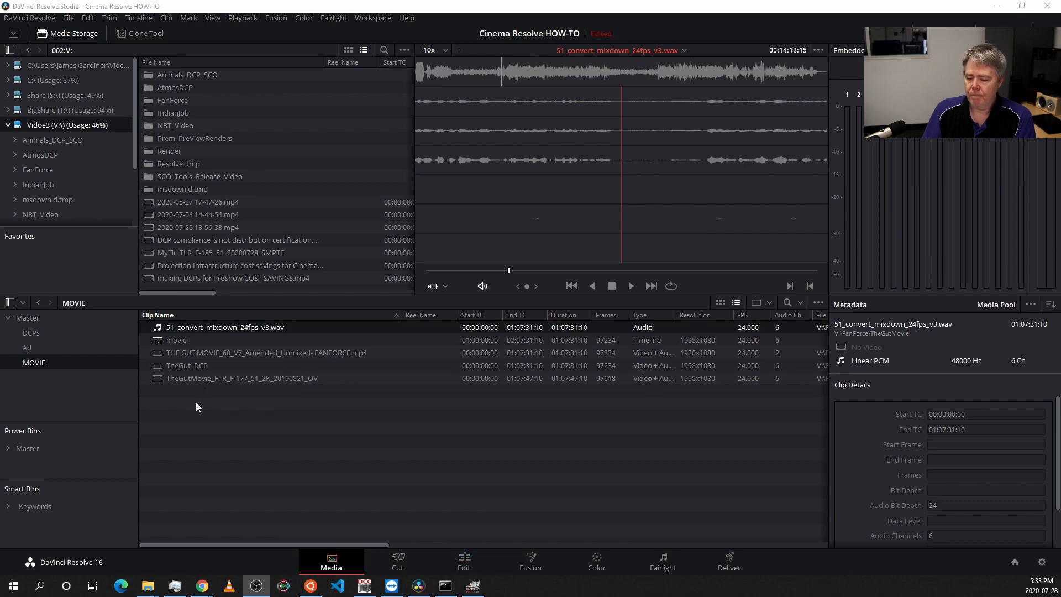
Switch to the Edit page and look up the timeline creation options for the MOVIE bin
{"action": "left_click", "coordinate": [474, 560]}
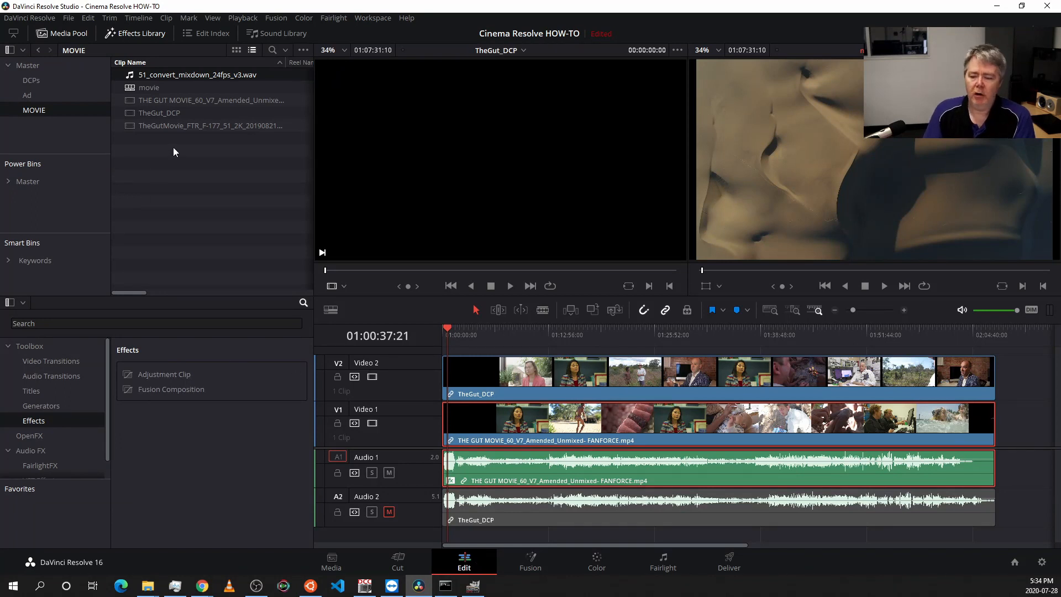
{"action": "right_click", "coordinate": [154, 175]}
{"action": "mouse_move", "coordinate": [239, 187]}
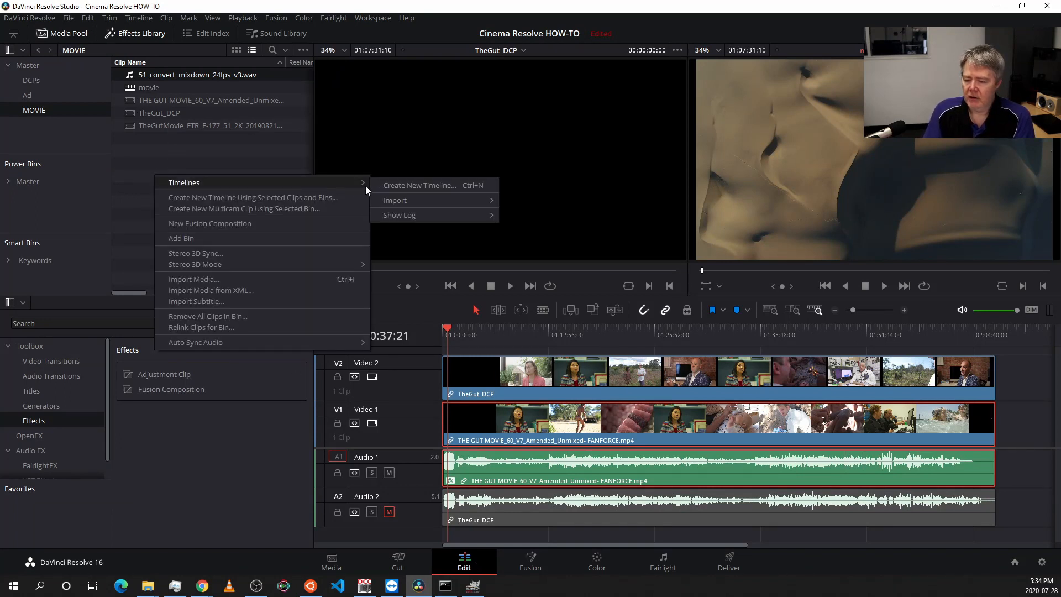
Inspect the movie timeline, its TheGut_DCP clip on Video 2 and FANFORCE clip on Video 1, and the 51_convert_mixdown_24fps_v3.wav file
{"action": "left_click", "coordinate": [147, 88]}
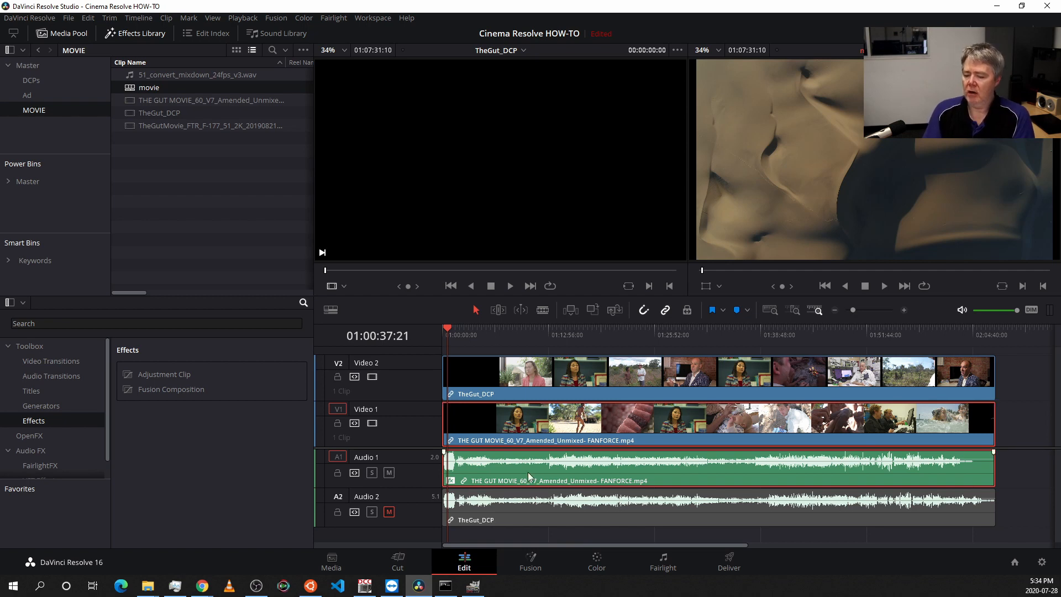
{"action": "left_click", "coordinate": [515, 382]}
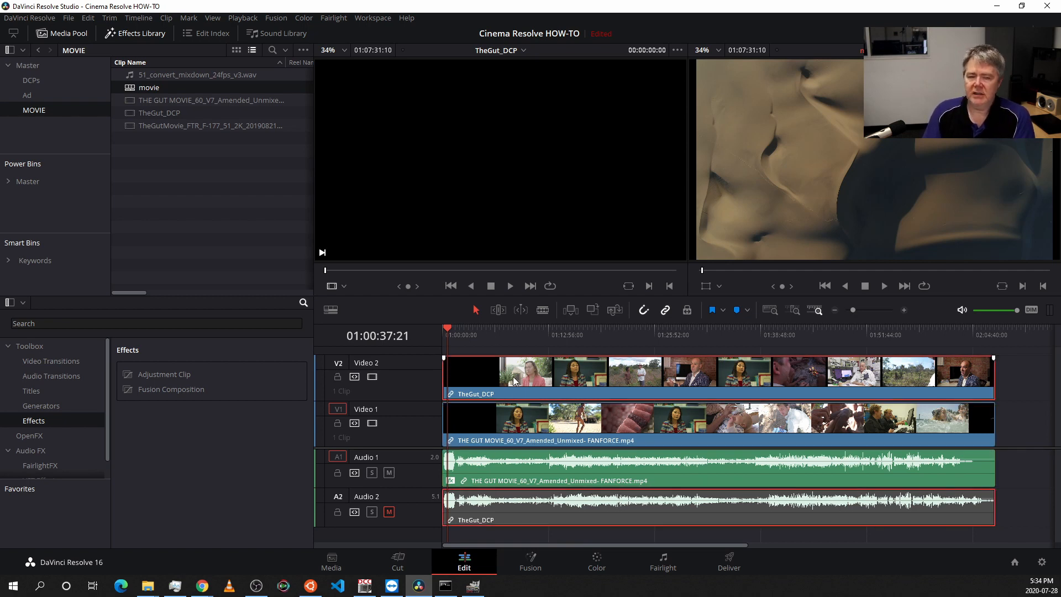
{"action": "left_click", "coordinate": [517, 423]}
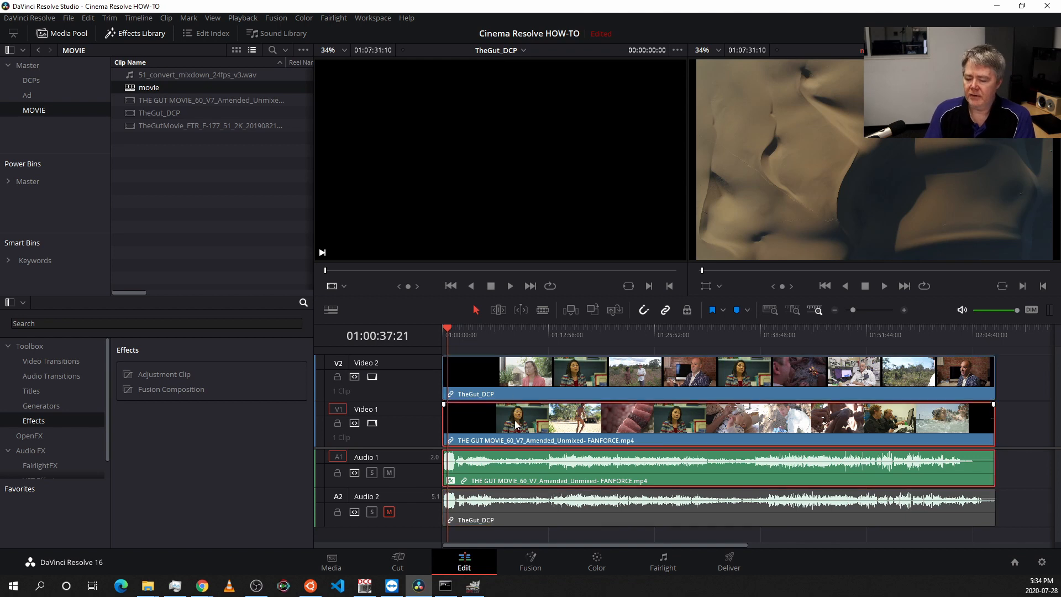
{"action": "left_click", "coordinate": [176, 78]}
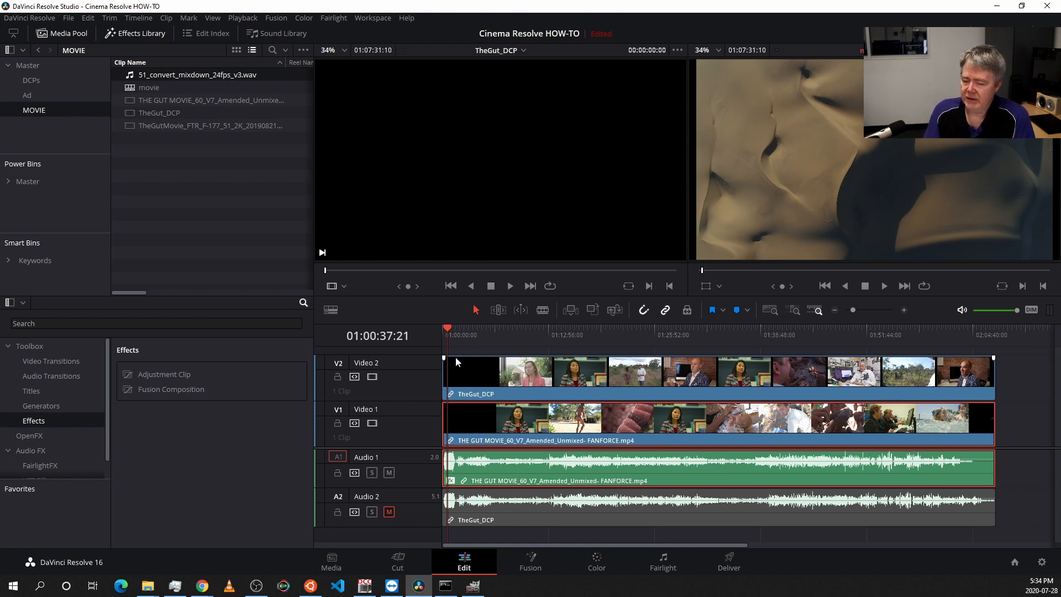
Compare the two versions at 01:44:35:17 by disabling and re-enabling the Video 2 and Video 1 tracks
{"action": "left_click_drag", "start_coordinate": [565, 344], "coordinate": [808, 345]}
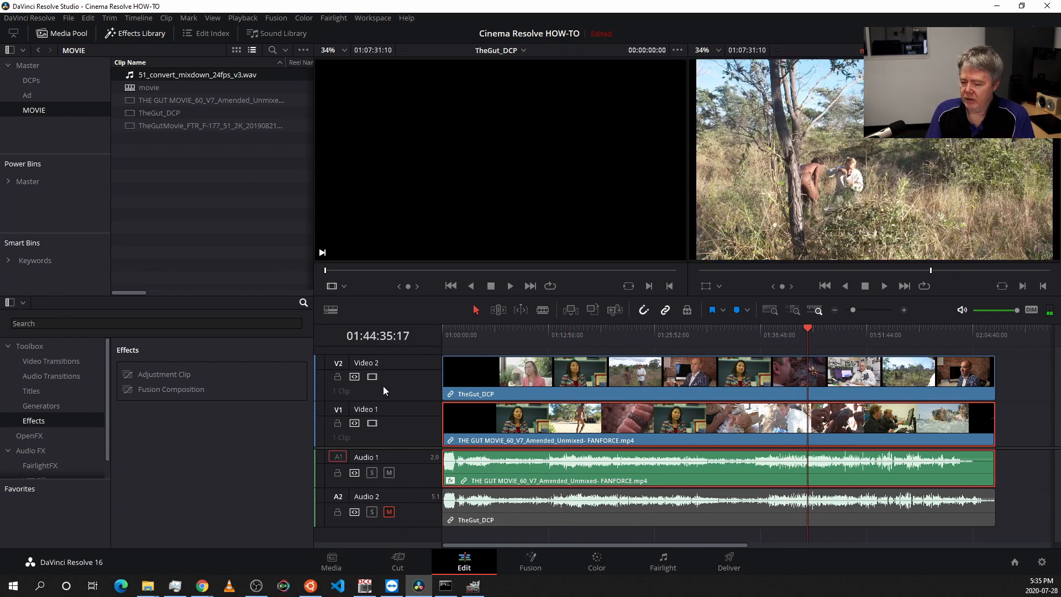
{"action": "left_click", "coordinate": [377, 377]}
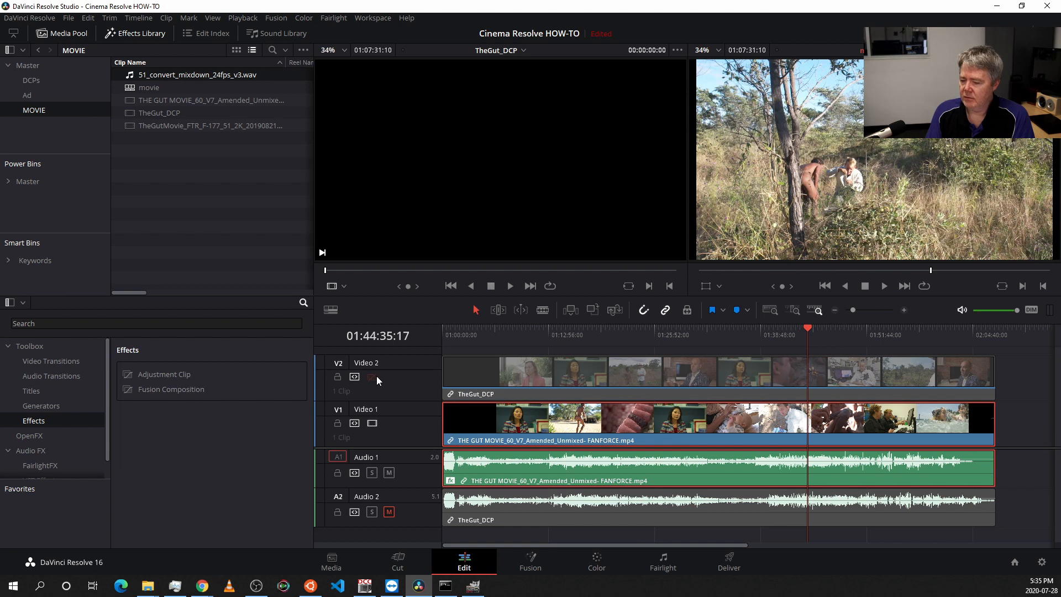
{"action": "left_click", "coordinate": [376, 376]}
{"action": "left_click", "coordinate": [376, 376]}
{"action": "left_click", "coordinate": [373, 424]}
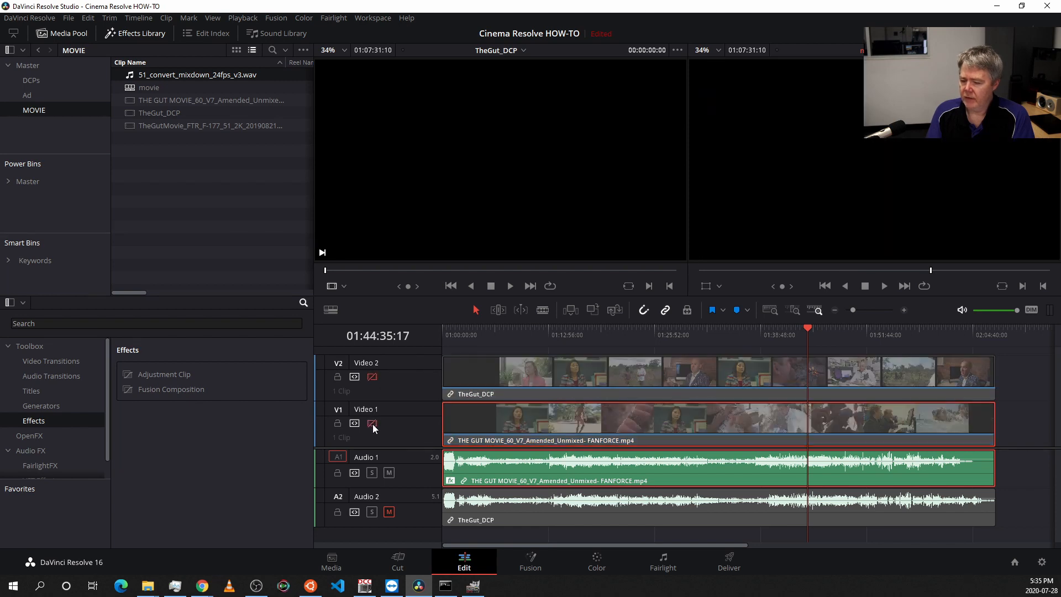
{"action": "left_click", "coordinate": [373, 424]}
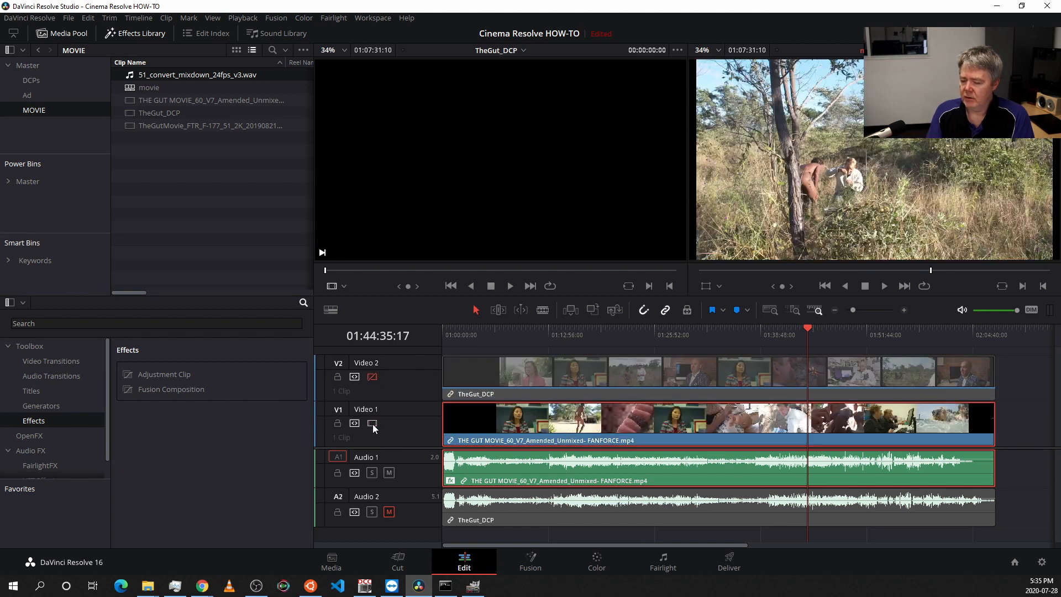
{"action": "left_click", "coordinate": [372, 377]}
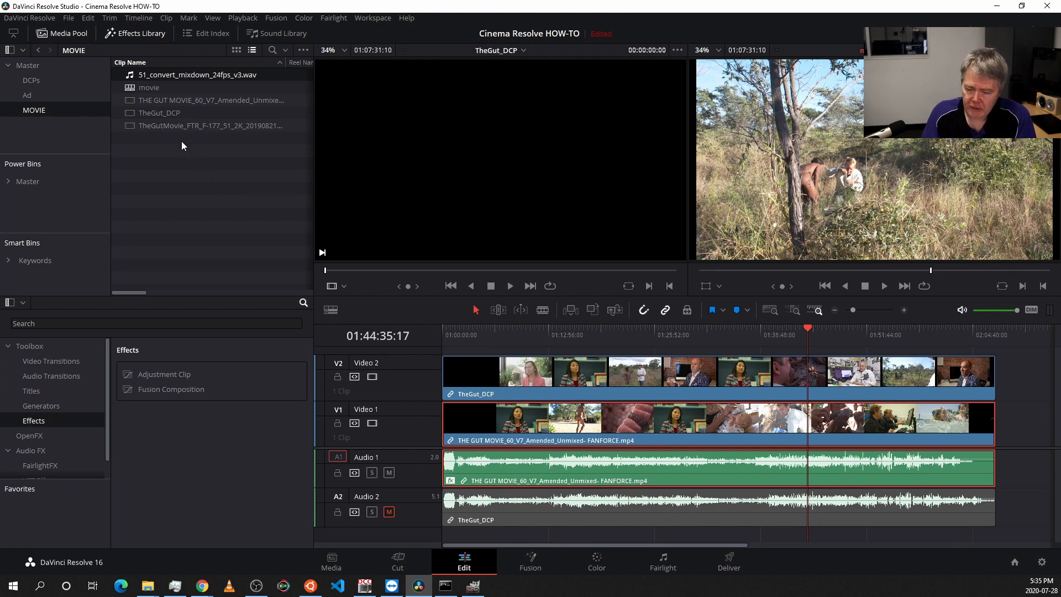
Select TheGut_DCP in the bin and on Video 2, and scrub the timeline to 01:52:32:16 to review the picture
{"action": "left_click", "coordinate": [155, 113]}
{"action": "left_click", "coordinate": [526, 384]}
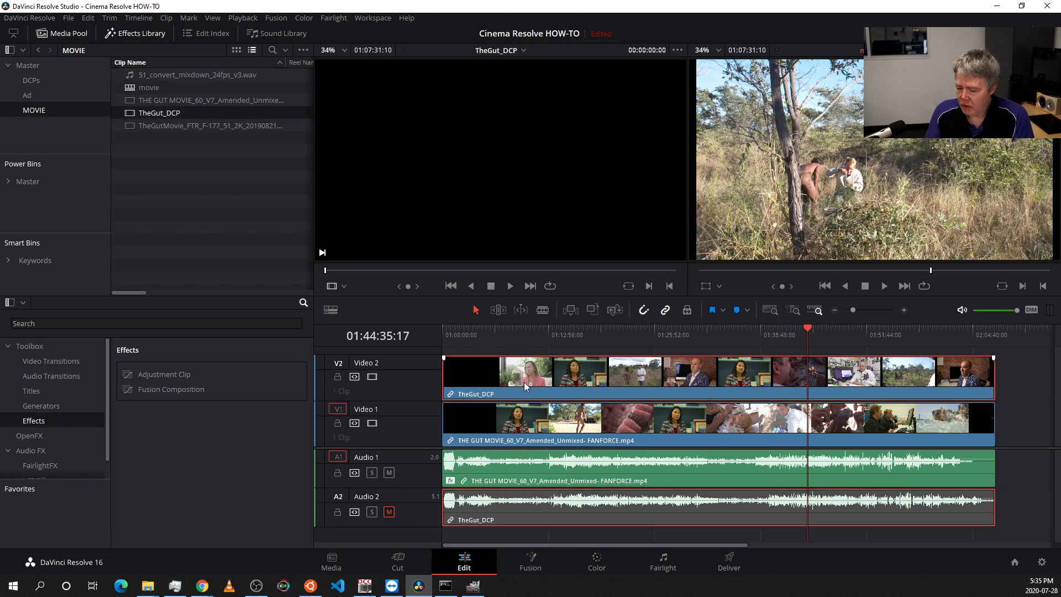
{"action": "left_click", "coordinate": [728, 339]}
{"action": "left_click_drag", "start_coordinate": [779, 341], "coordinate": [839, 339]}
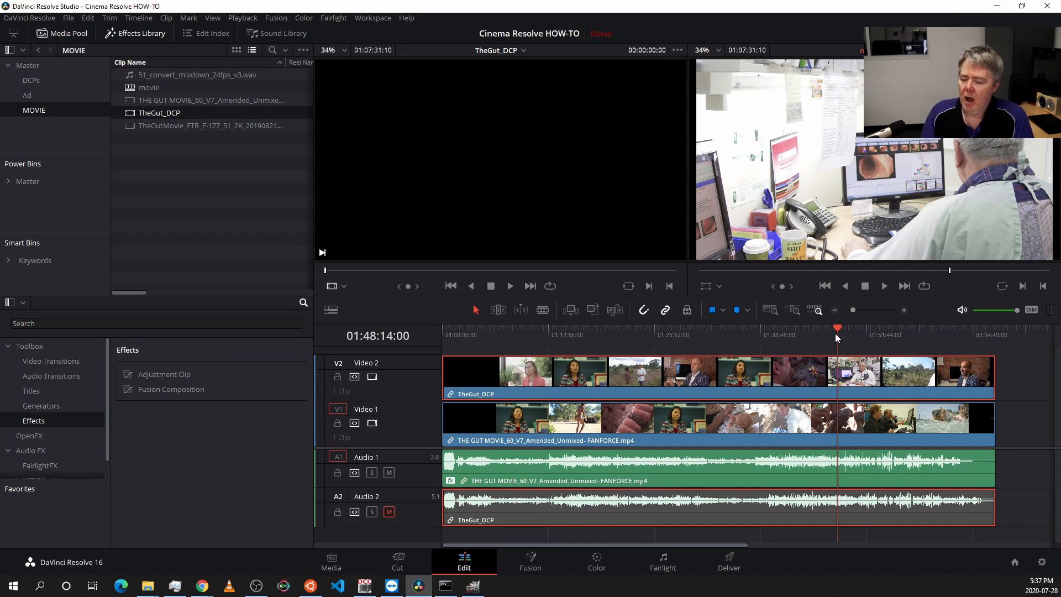
{"action": "mouse_move", "coordinate": [882, 332]}
{"action": "left_mouse_down"}
{"action": "mouse_move", "coordinate": [933, 333]}
{"action": "mouse_move", "coordinate": [874, 332]}
{"action": "left_mouse_up"}
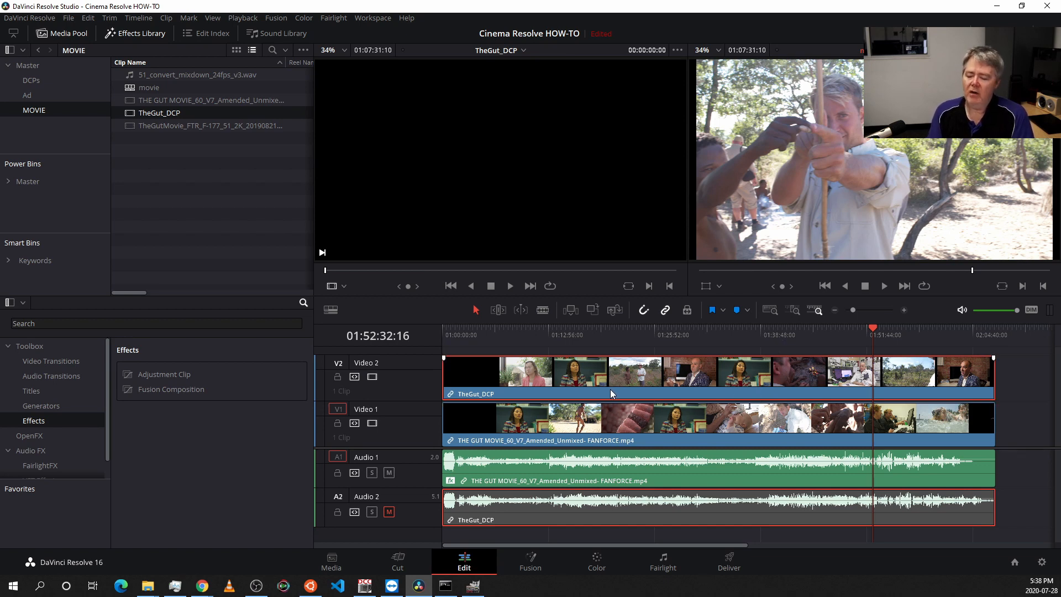
Select the FANFORCE clip on Video 1 and play the timeline's audio on the Fairlight page from 01:00:15:08
{"action": "left_click", "coordinate": [526, 427]}
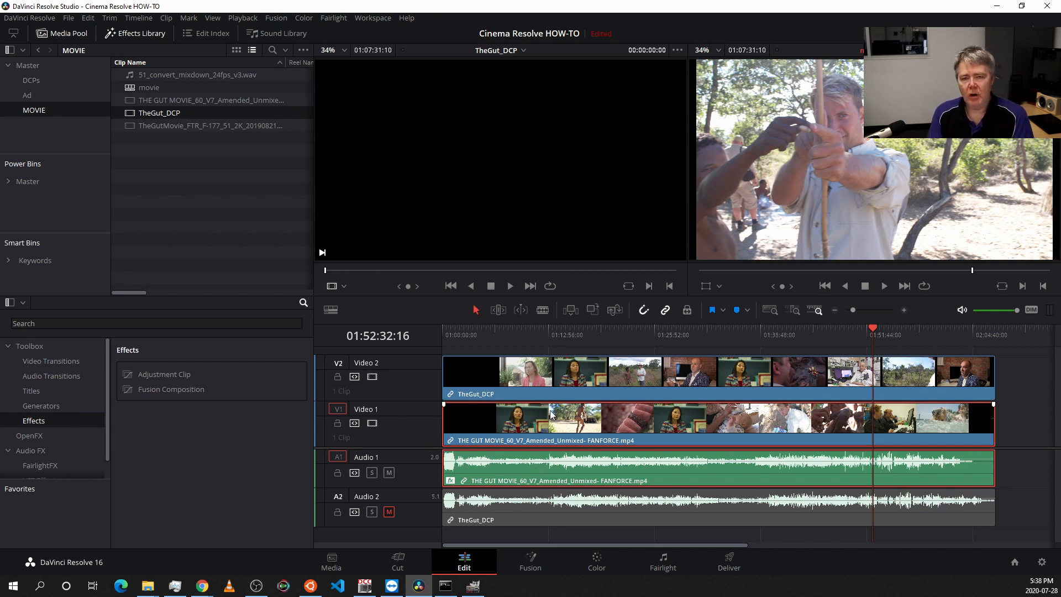
{"action": "left_click", "coordinate": [665, 565]}
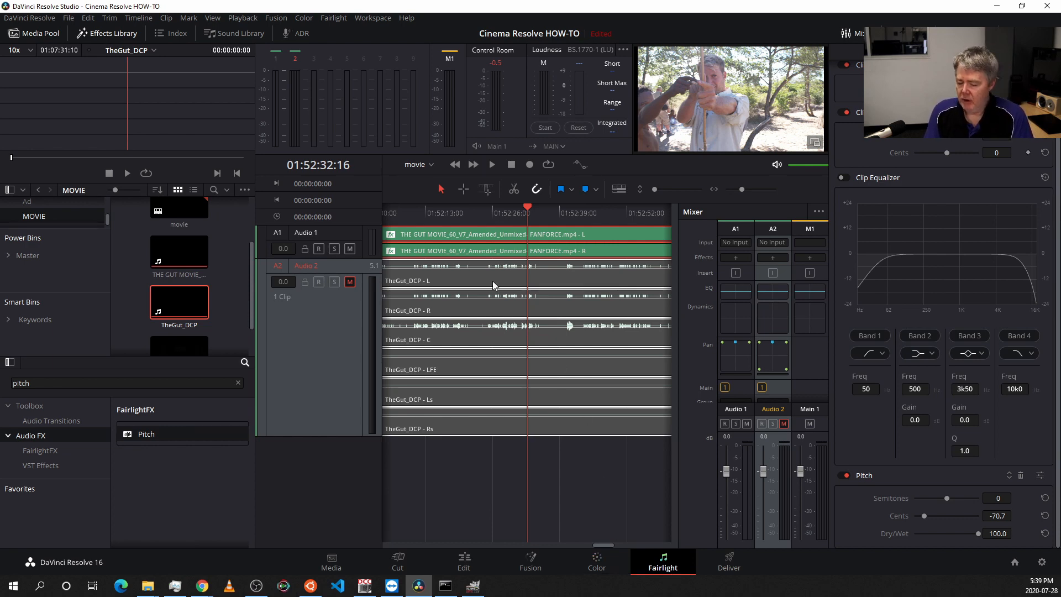
{"action": "left_click", "coordinate": [480, 215]}
{"action": "left_click_drag", "start_coordinate": [480, 218], "coordinate": [434, 219]}
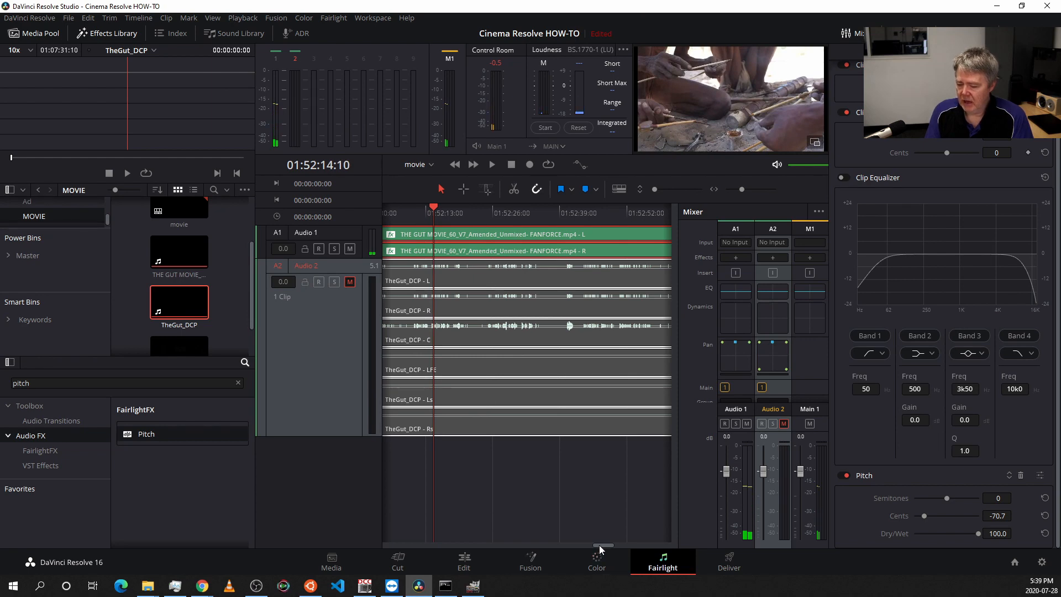
{"action": "left_click_drag", "start_coordinate": [602, 545], "coordinate": [379, 544]}
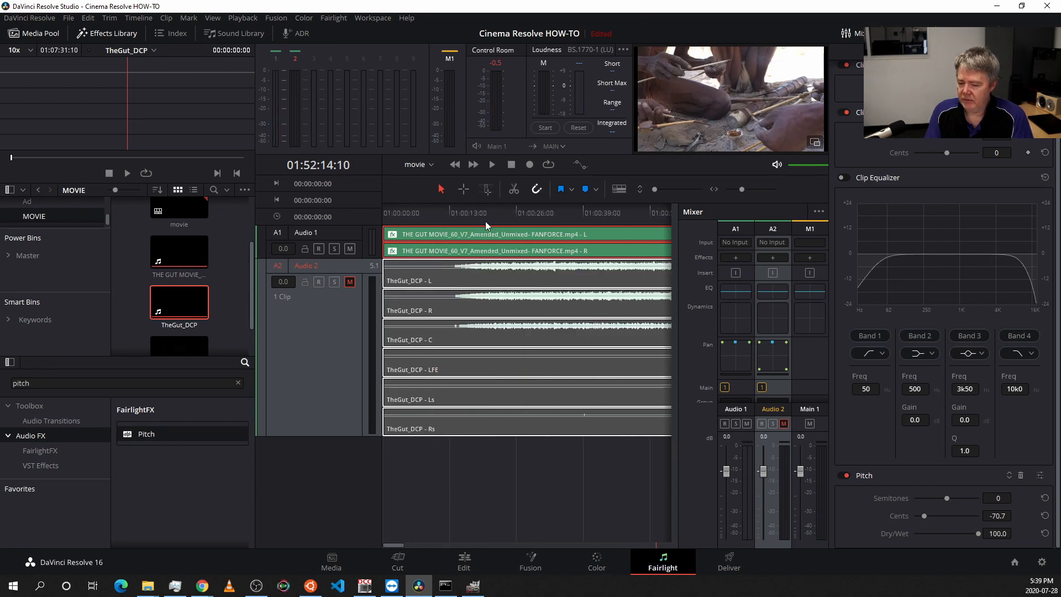
{"action": "left_click", "coordinate": [463, 210]}
{"action": "left_click", "coordinate": [462, 211]}
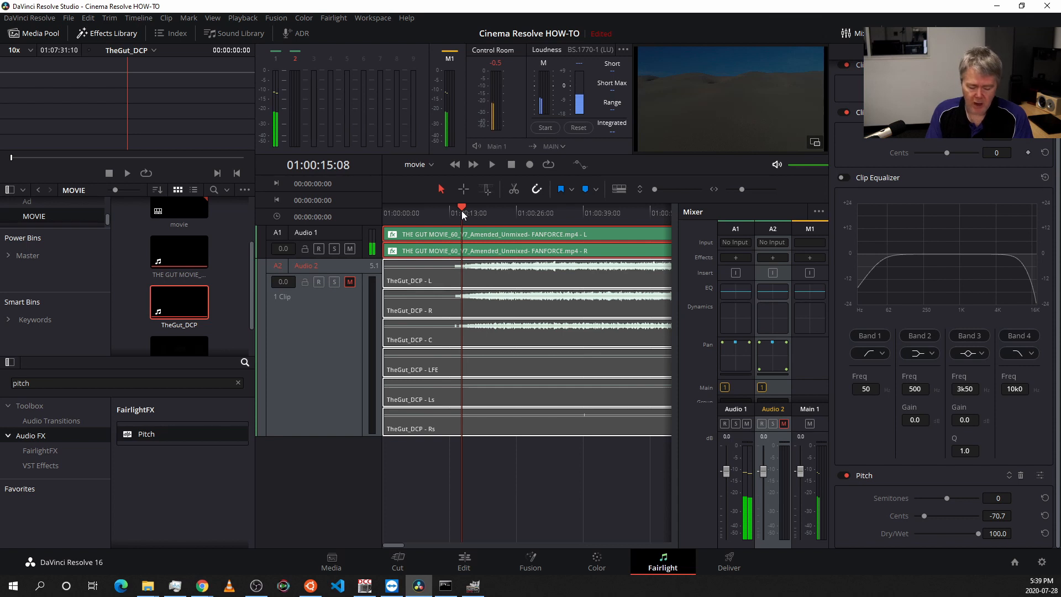
{"action": "key", "text": "space"}
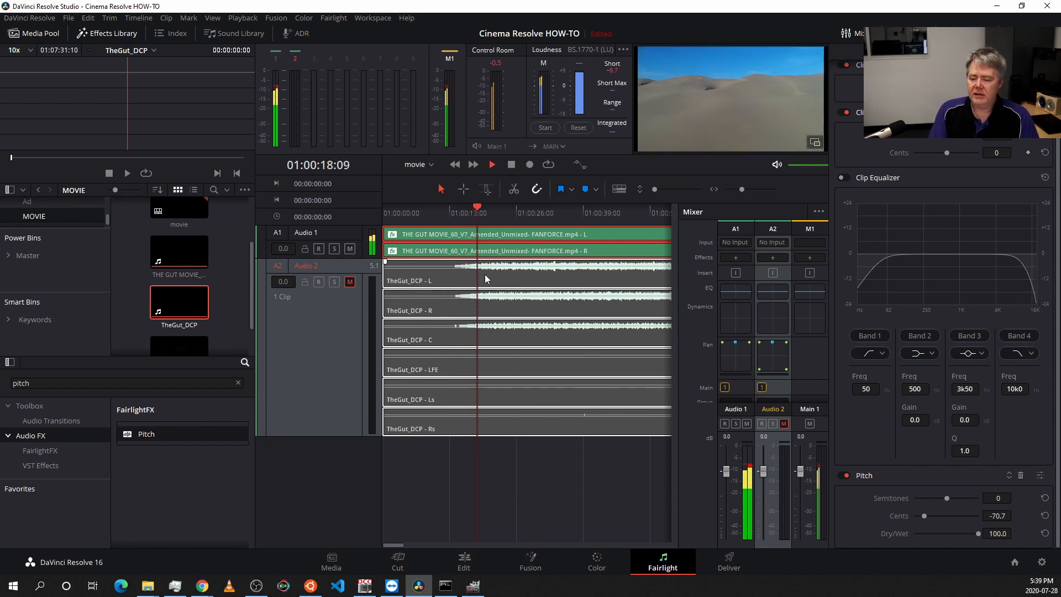
Compare the two soundtracks during playback by alternately muting Audio 1 and Audio 2, finishing with only Audio 2 muted
{"action": "left_click", "coordinate": [350, 249]}
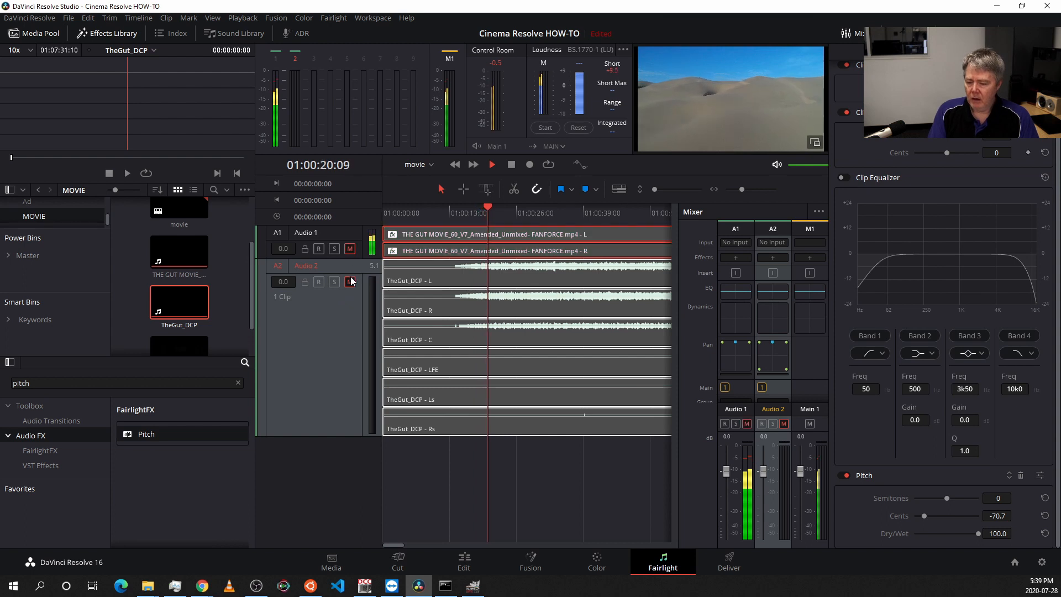
{"action": "left_click", "coordinate": [351, 282]}
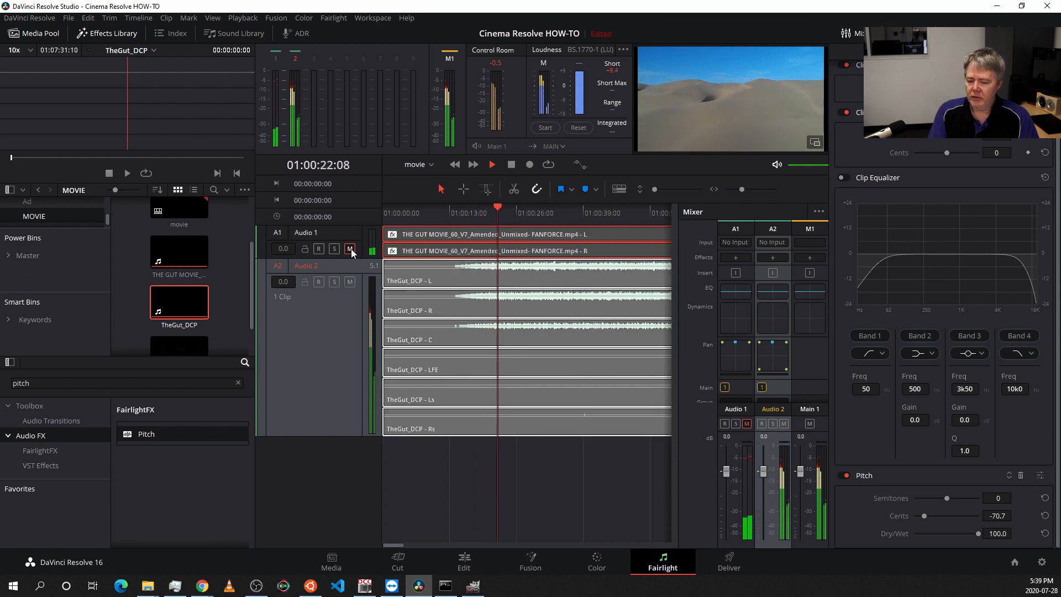
{"action": "left_click", "coordinate": [349, 249]}
{"action": "left_click", "coordinate": [351, 282]}
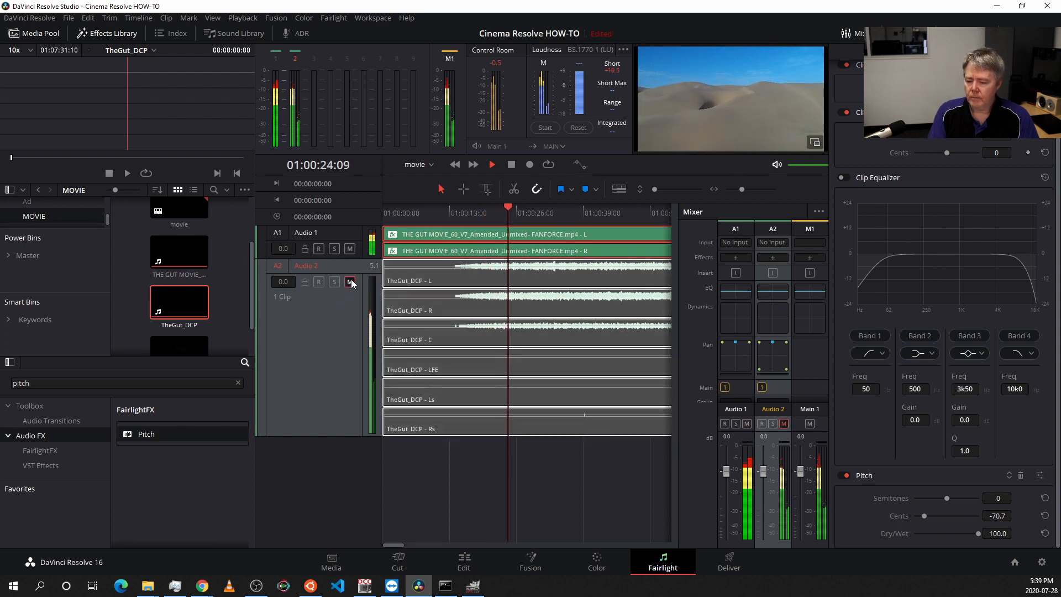
{"action": "left_click", "coordinate": [352, 248]}
{"action": "left_click", "coordinate": [350, 282]}
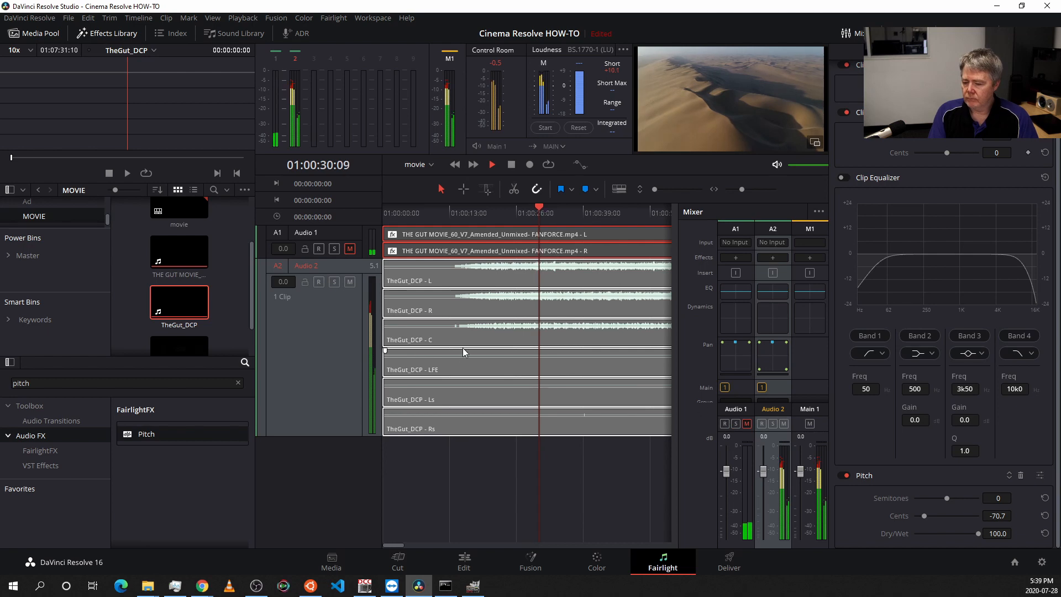
{"action": "left_click", "coordinate": [352, 250]}
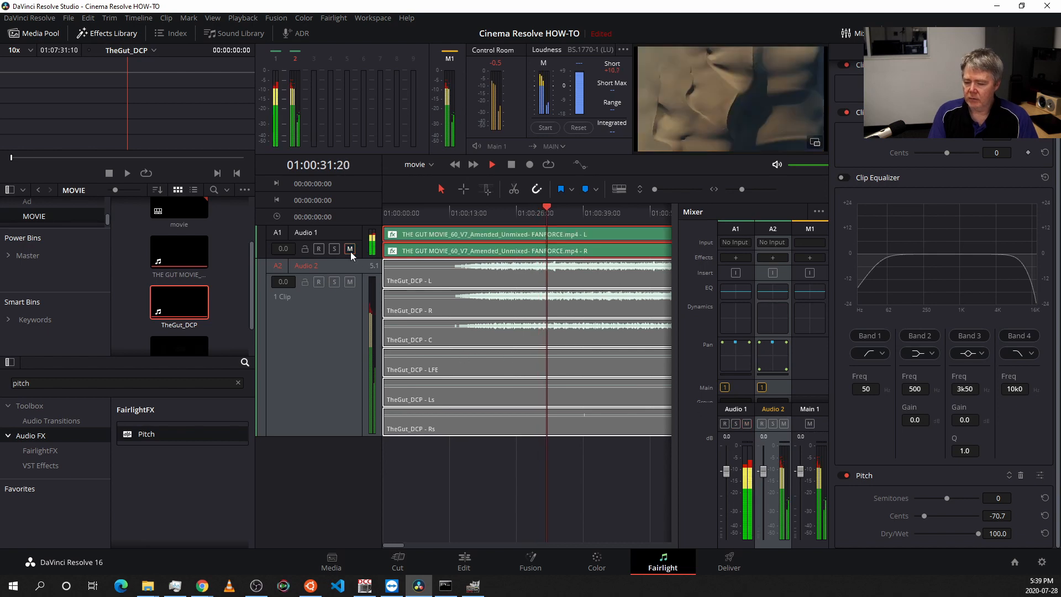
{"action": "left_click", "coordinate": [350, 283]}
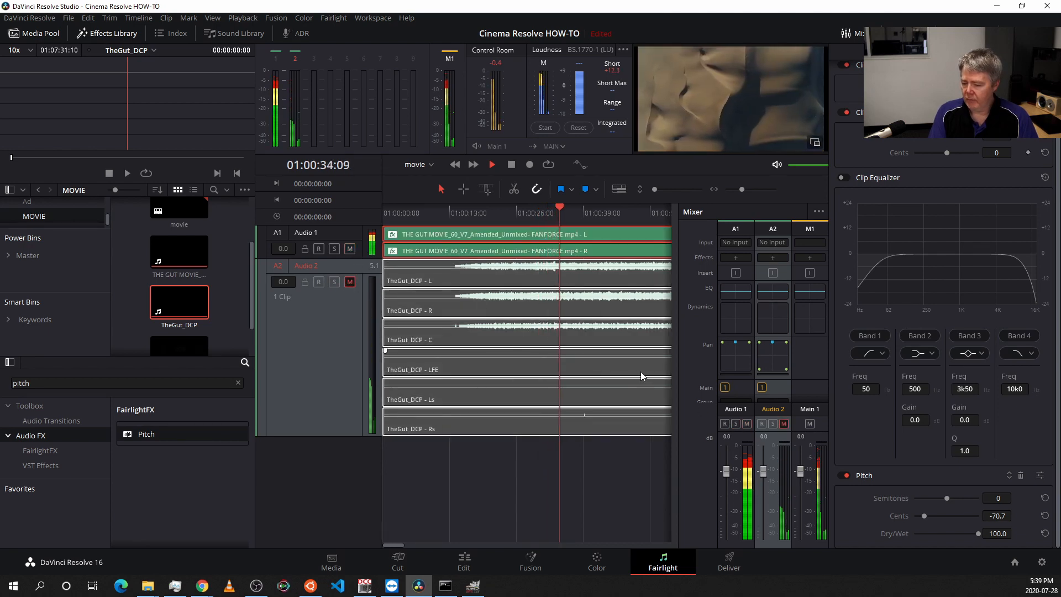
Compare the FANFORCE audio with the Pitch effect bypassed and enabled, leave the effect on, and stop playback at 01:00:58:07
{"action": "left_click", "coordinate": [848, 475]}
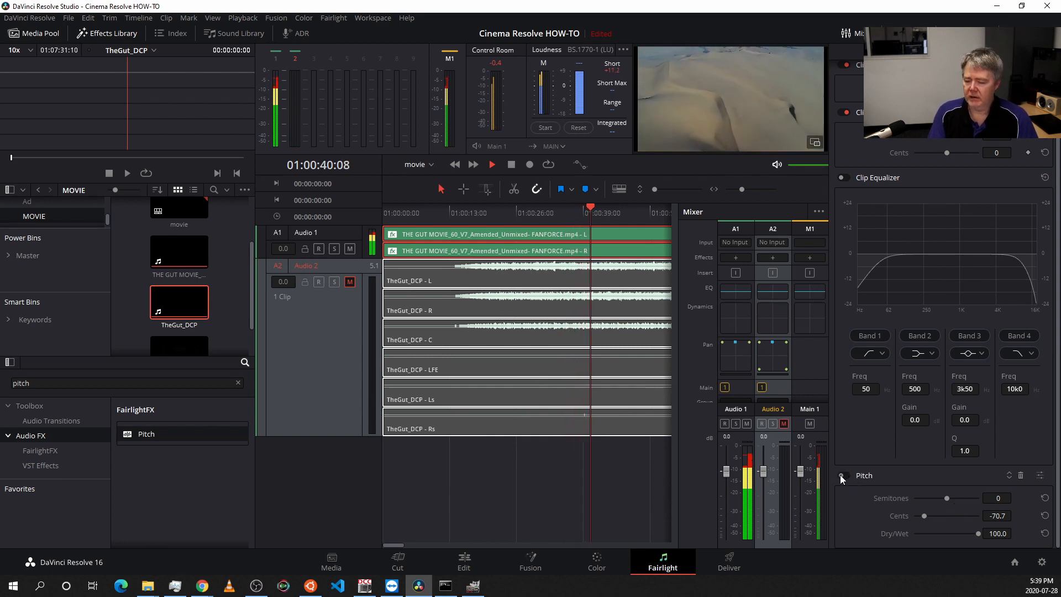
{"action": "left_click", "coordinate": [844, 476]}
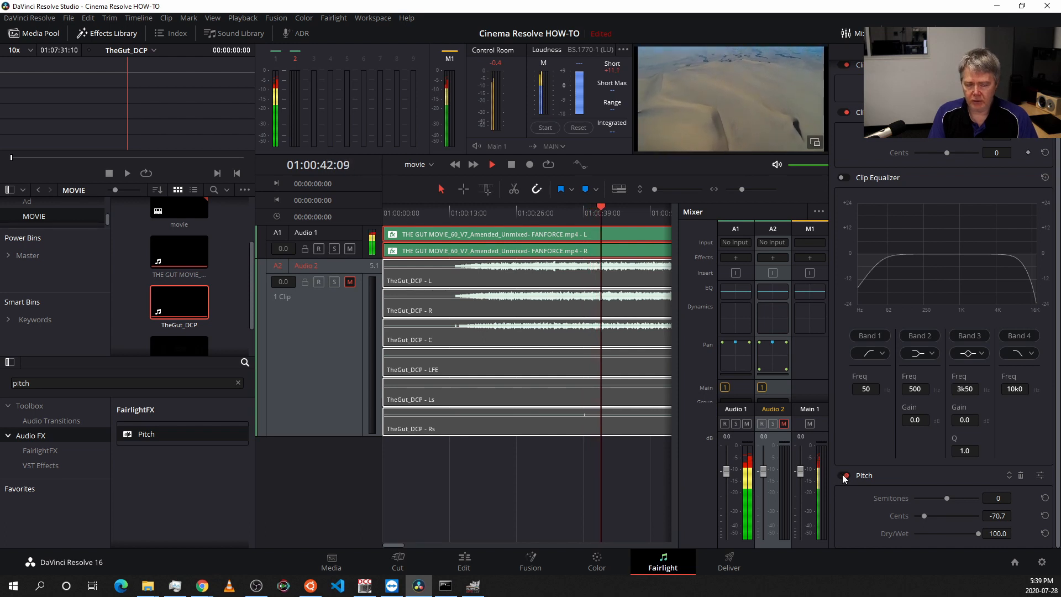
{"action": "left_click", "coordinate": [846, 476]}
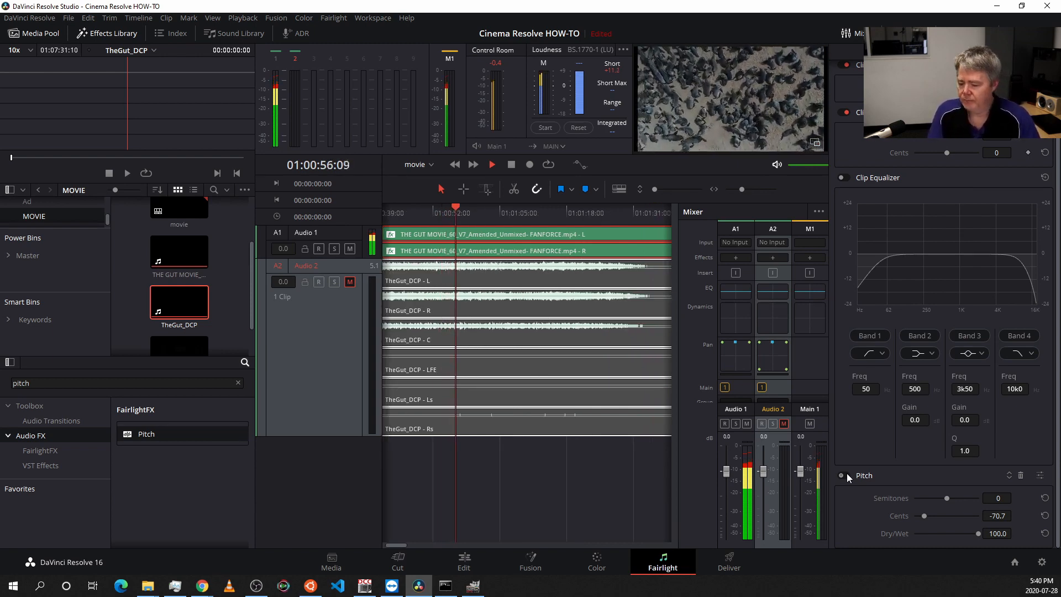
{"action": "left_click", "coordinate": [843, 476]}
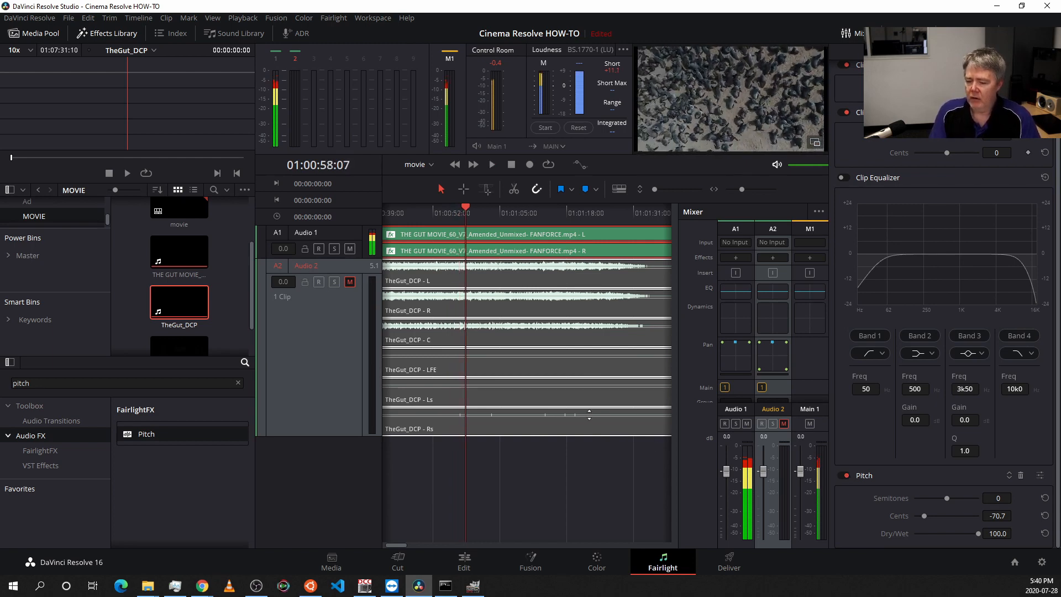
{"action": "key", "text": "space"}
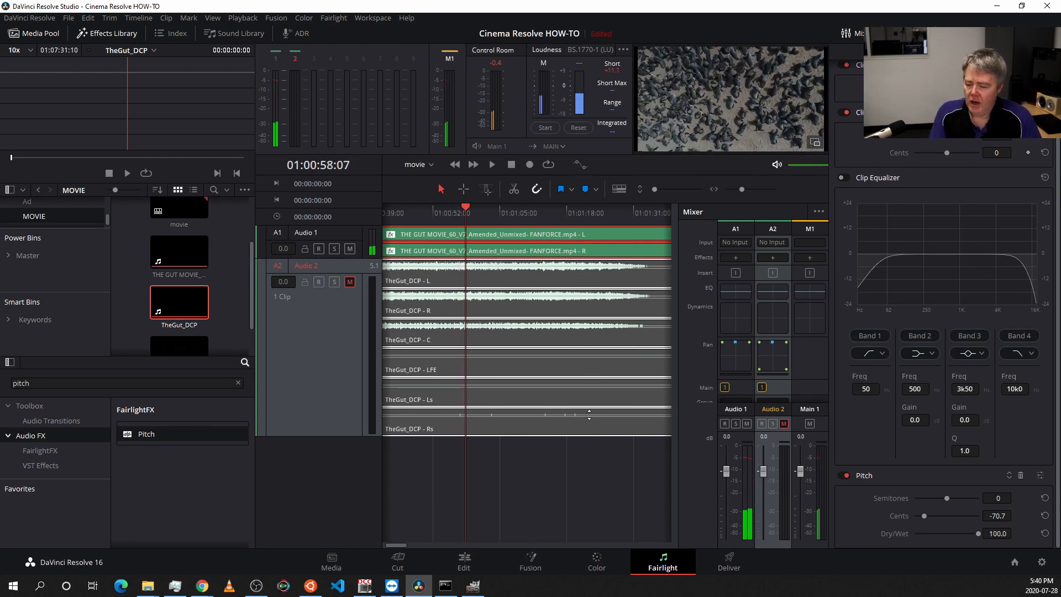
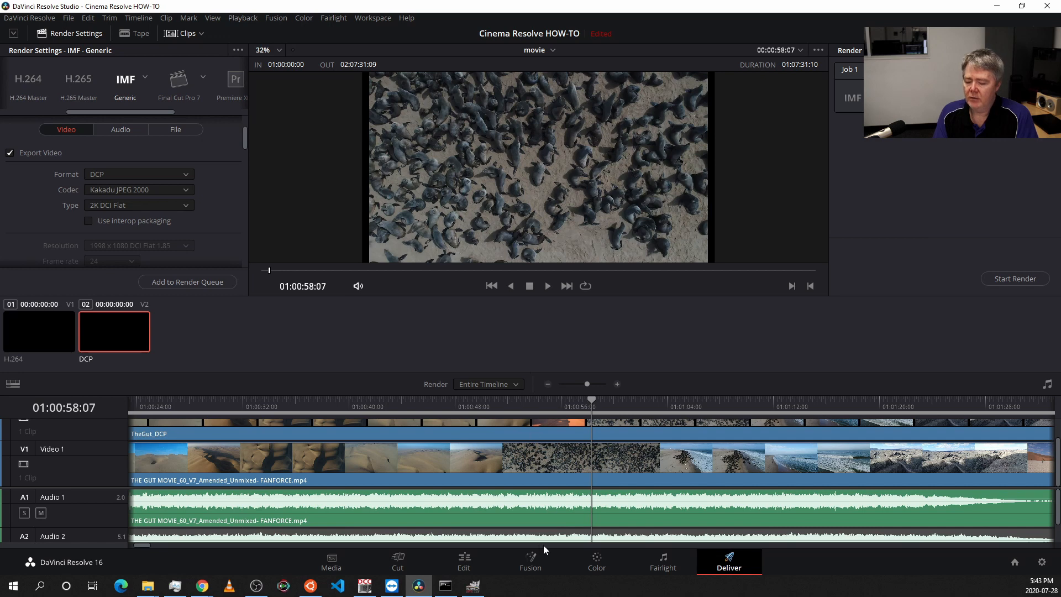
Return to the Edit page and show the Inspector's transform settings for the FANFORCE clip on Video 1
{"action": "left_click", "coordinate": [464, 561]}
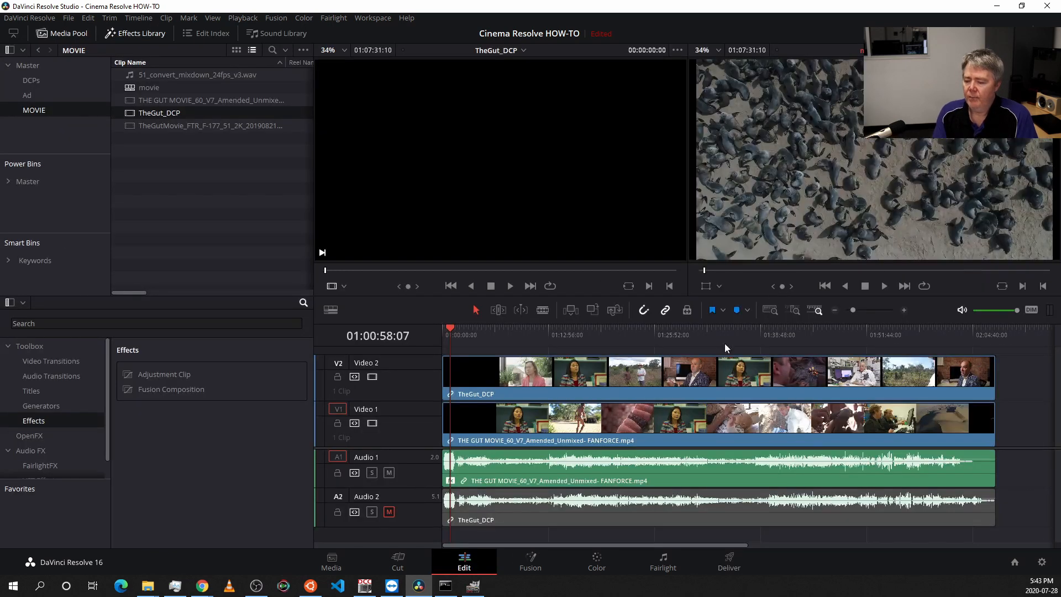
{"action": "left_click", "coordinate": [650, 409]}
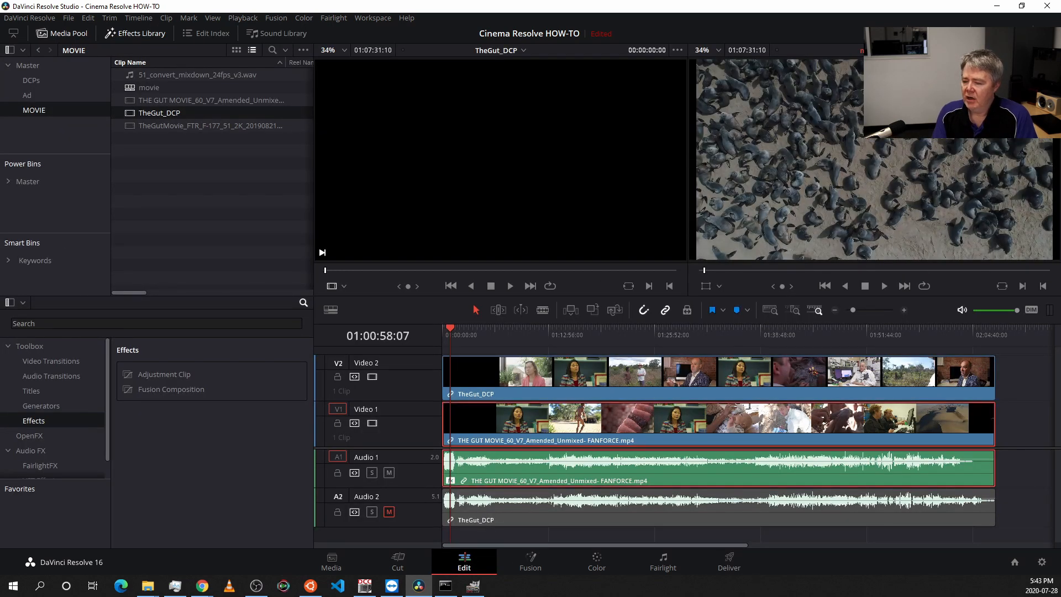
{"action": "left_click", "coordinate": [1035, 33]}
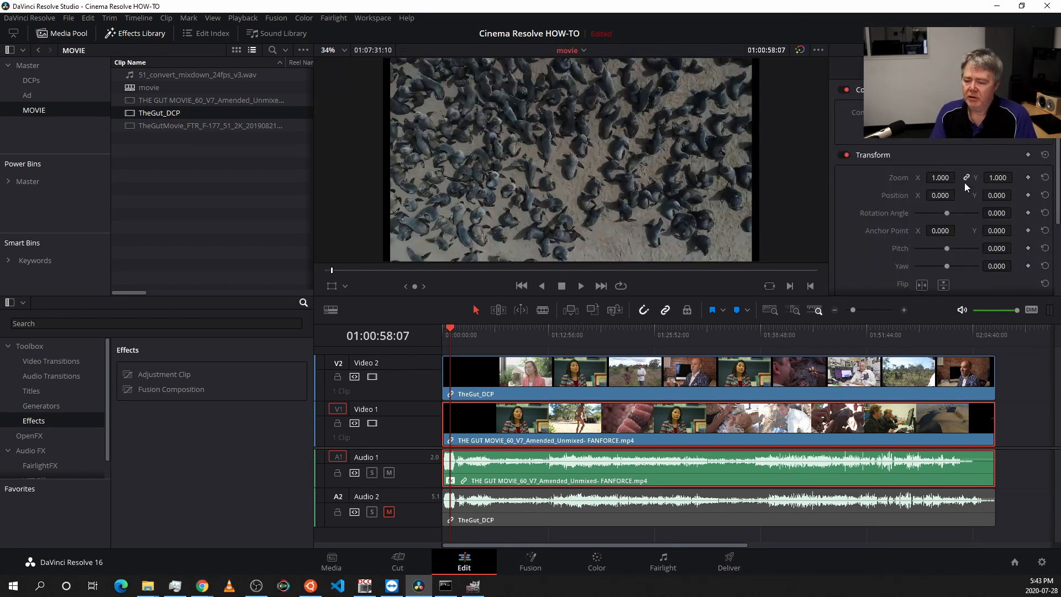
Review the DCP video render settings on the Deliver page, from format and codec through bit rate to the advanced settings
{"action": "left_click", "coordinate": [729, 563]}
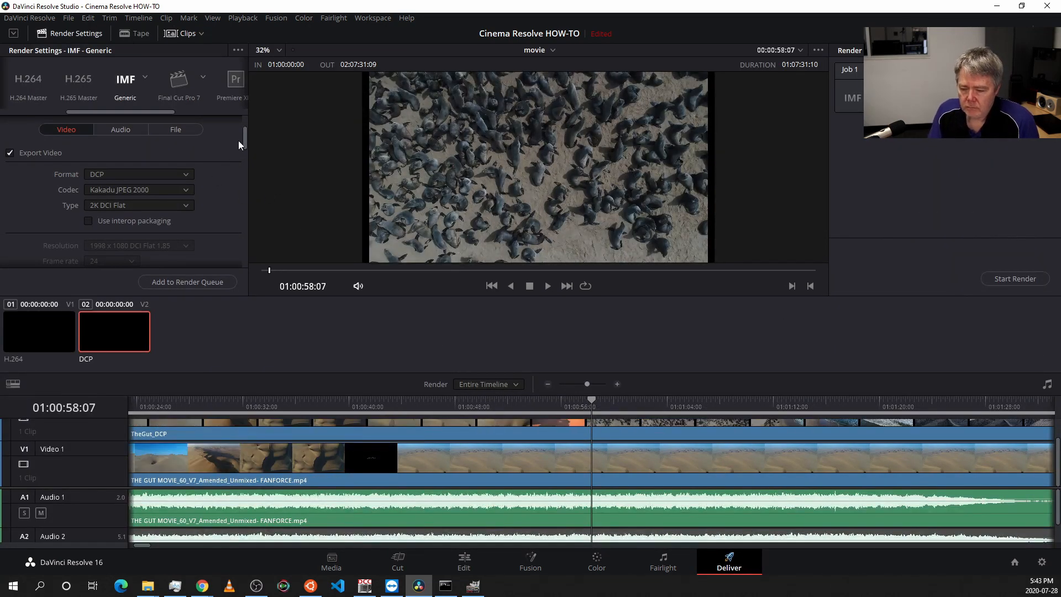
{"action": "scroll", "coordinate": [245, 135], "scroll_direction": "down", "scroll_amount": 1}
{"action": "left_click_drag", "start_coordinate": [244, 135], "coordinate": [244, 142]}
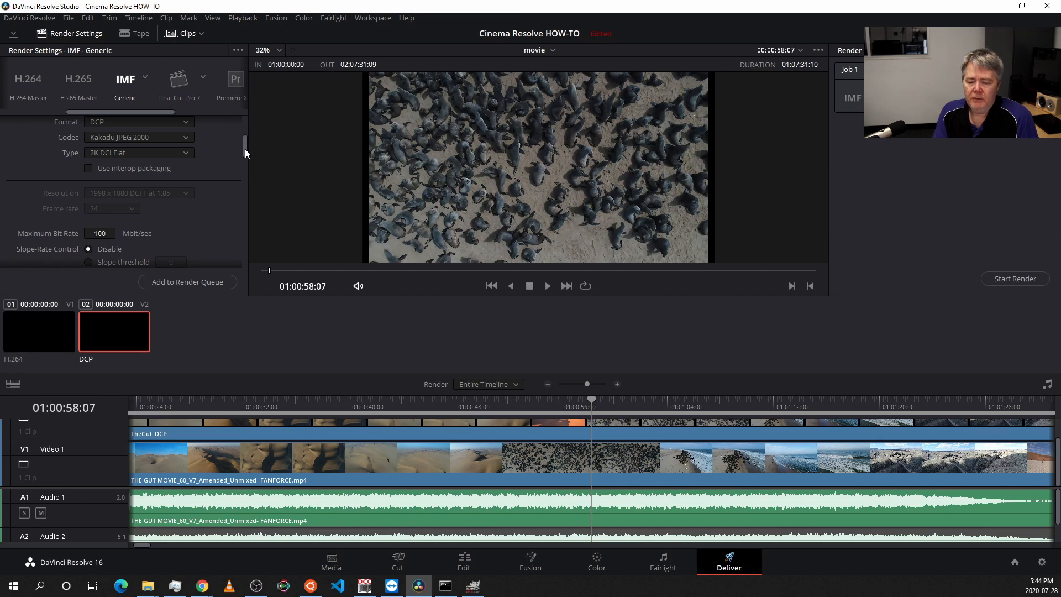
{"action": "left_click_drag", "start_coordinate": [246, 153], "coordinate": [246, 161]}
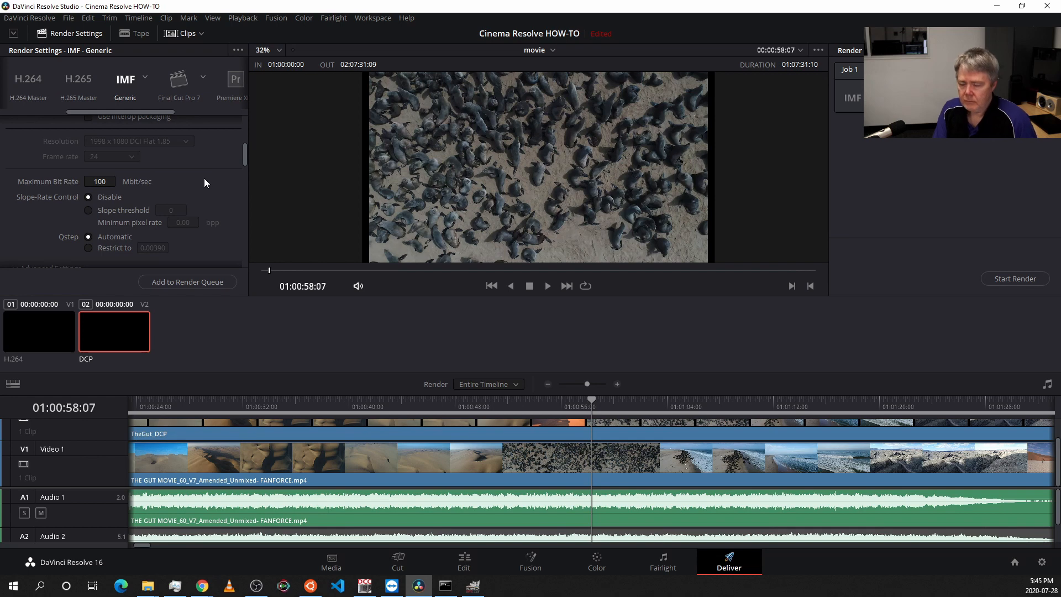
{"action": "scroll", "coordinate": [245, 154], "scroll_direction": "down", "scroll_amount": 3}
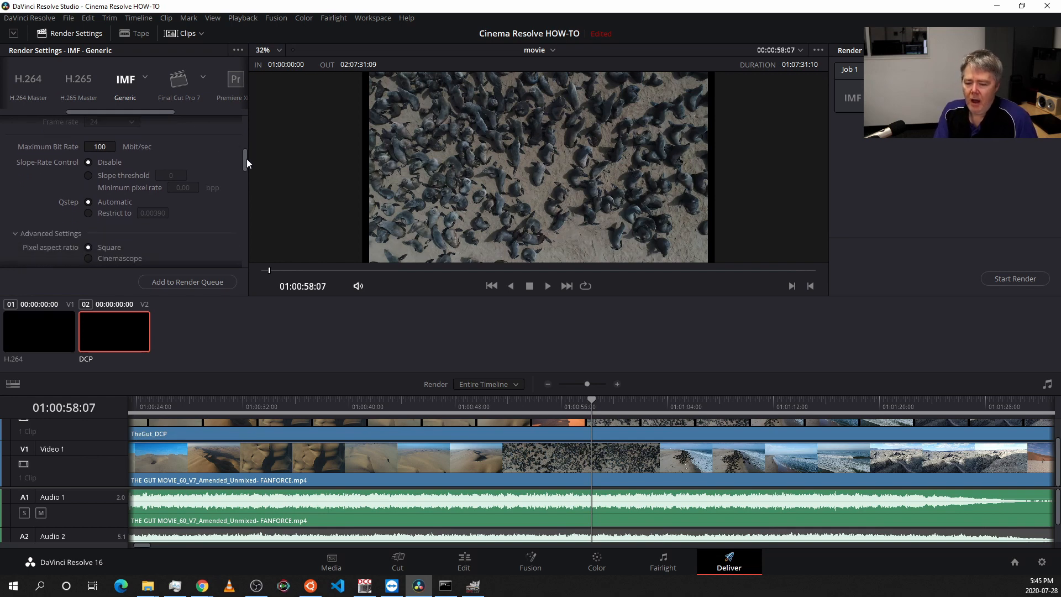
{"action": "scroll", "coordinate": [247, 164], "scroll_direction": "down", "scroll_amount": 3}
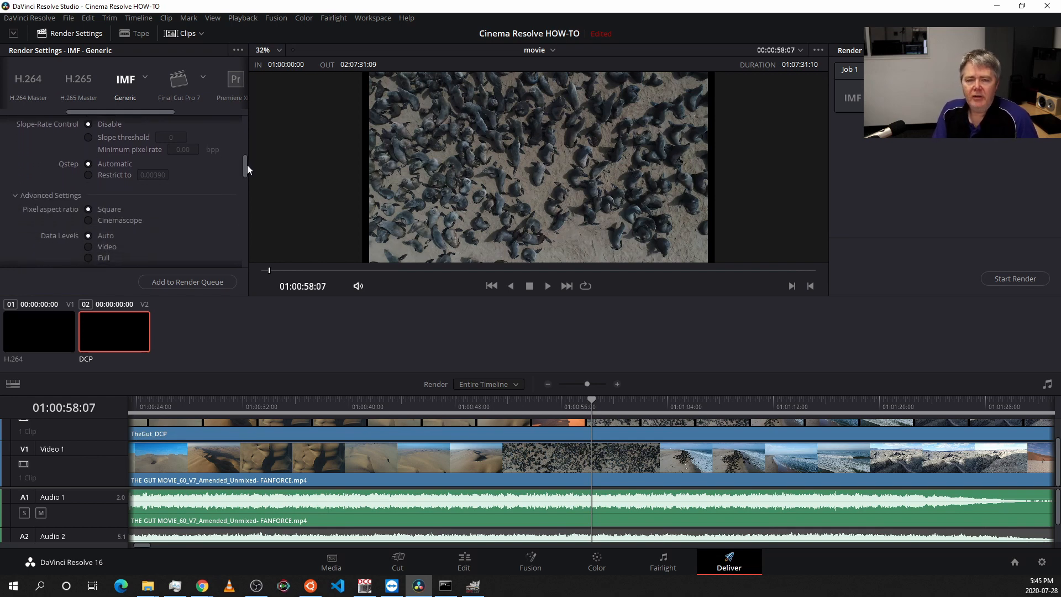
Change the film title in the DCP composition name to MyMovie and apply it
{"action": "left_click_drag", "start_coordinate": [248, 177], "coordinate": [246, 228]}
{"action": "left_click", "coordinate": [223, 194]}
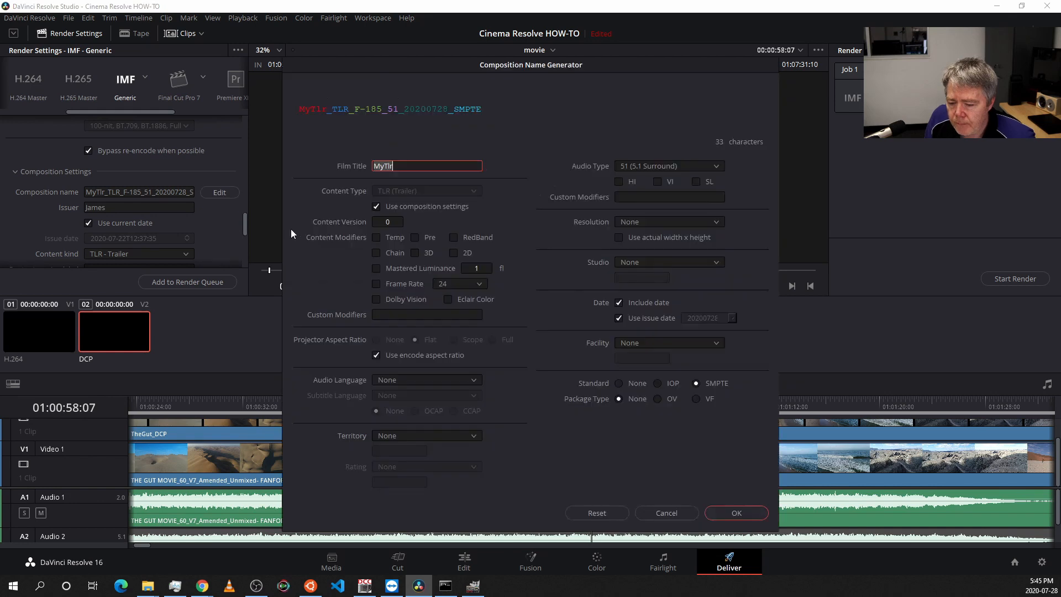
{"action": "key", "text": "BackSpace"}
{"action": "key", "text": "BackSpace"}
{"action": "key", "text": "BackSpace"}
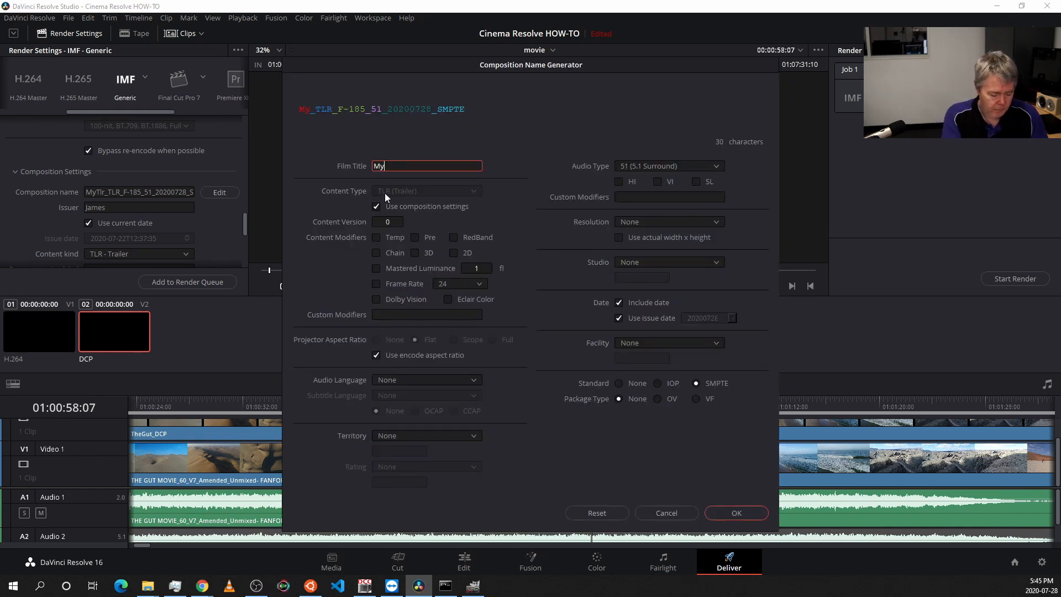
{"action": "type", "text": "Movie"}
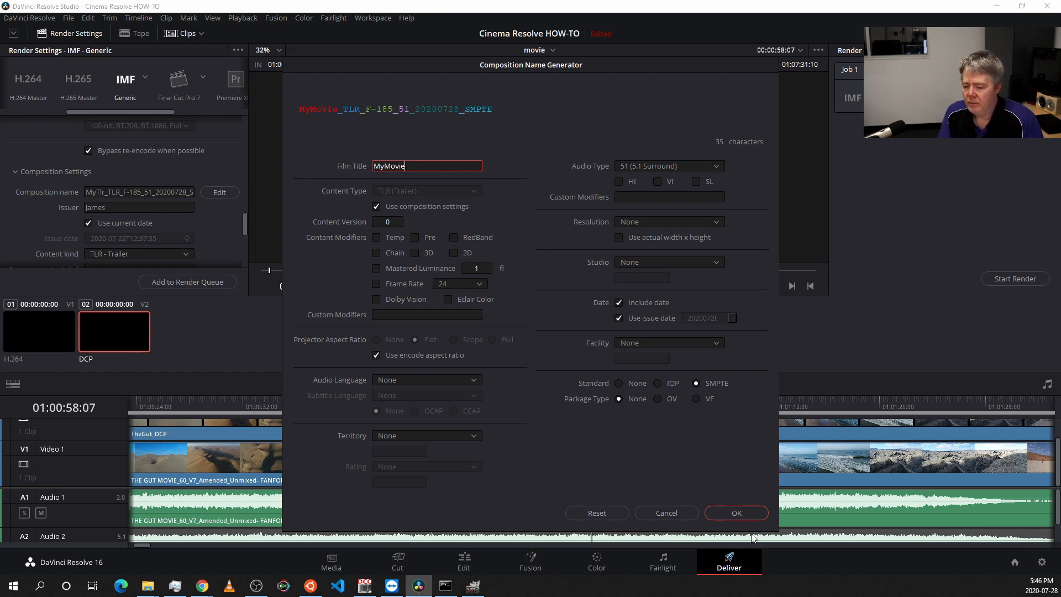
{"action": "left_click", "coordinate": [737, 513]}
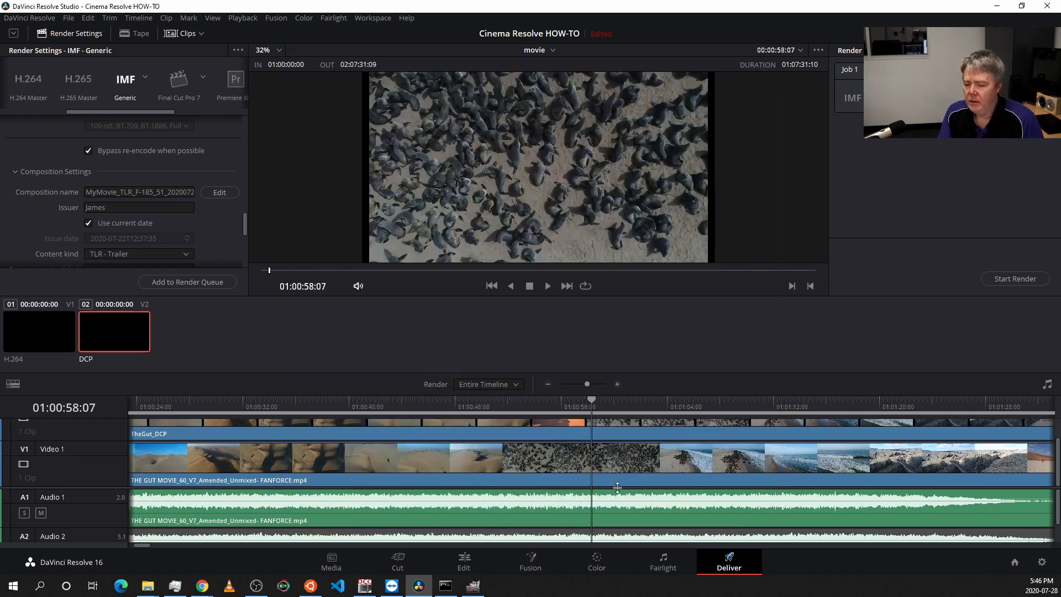
Set the composition's content kind to FTR - Feature and the resolution in the Composition Name Generator to 2K (2048 x 1080)
{"action": "left_click", "coordinate": [157, 255]}
{"action": "left_click", "coordinate": [141, 268]}
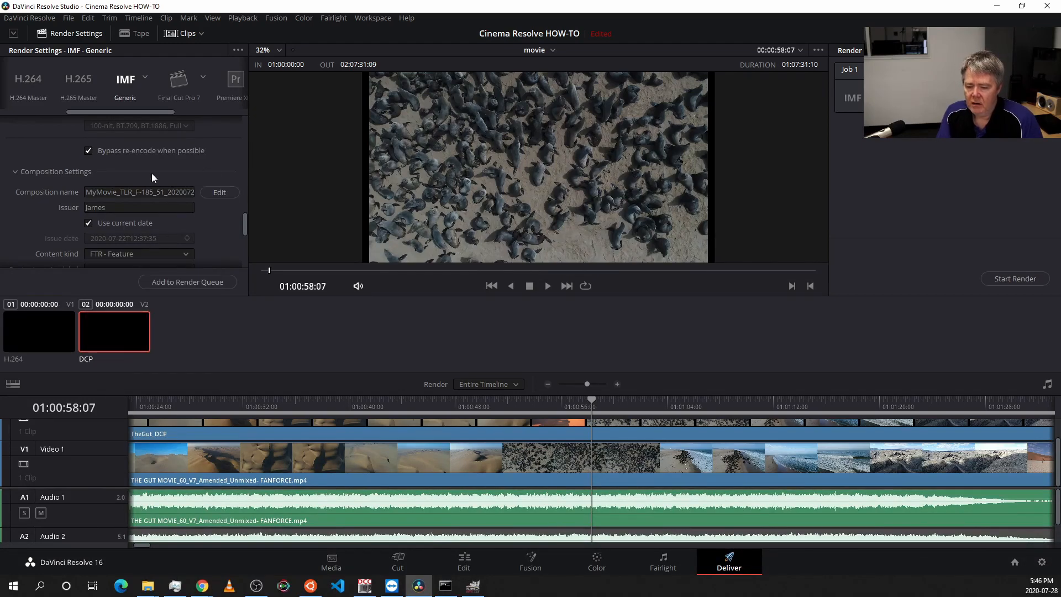
{"action": "left_click", "coordinate": [220, 192]}
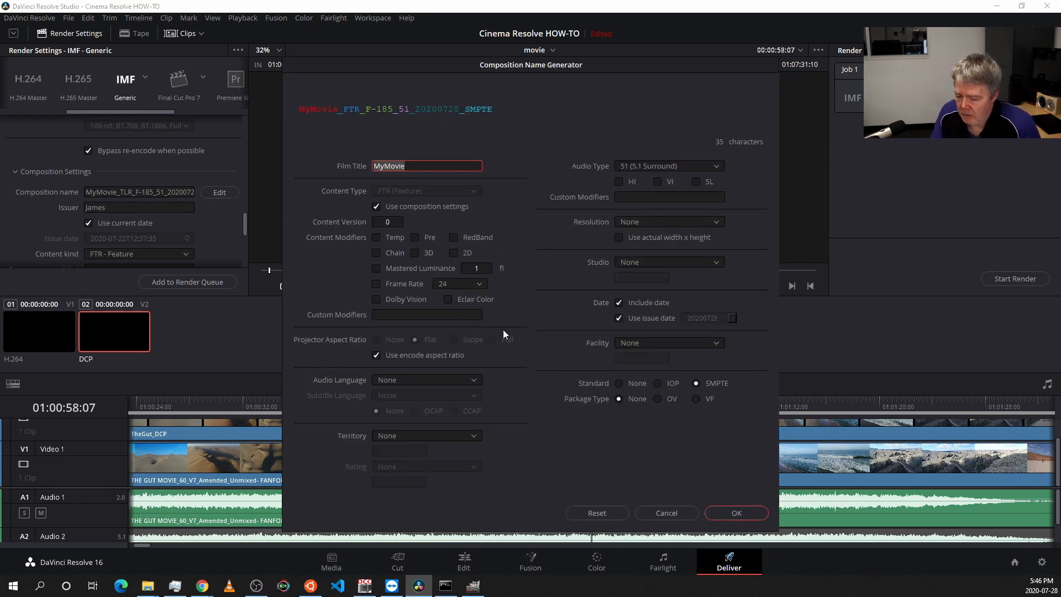
{"action": "left_click", "coordinate": [654, 164]}
{"action": "left_click", "coordinate": [654, 164]}
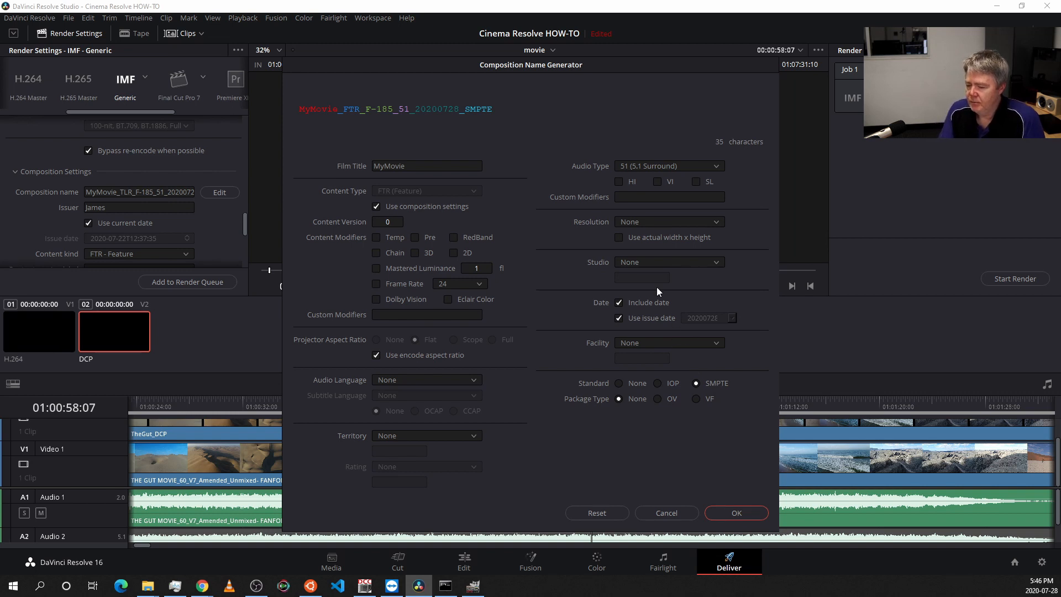
{"action": "left_click", "coordinate": [645, 222]}
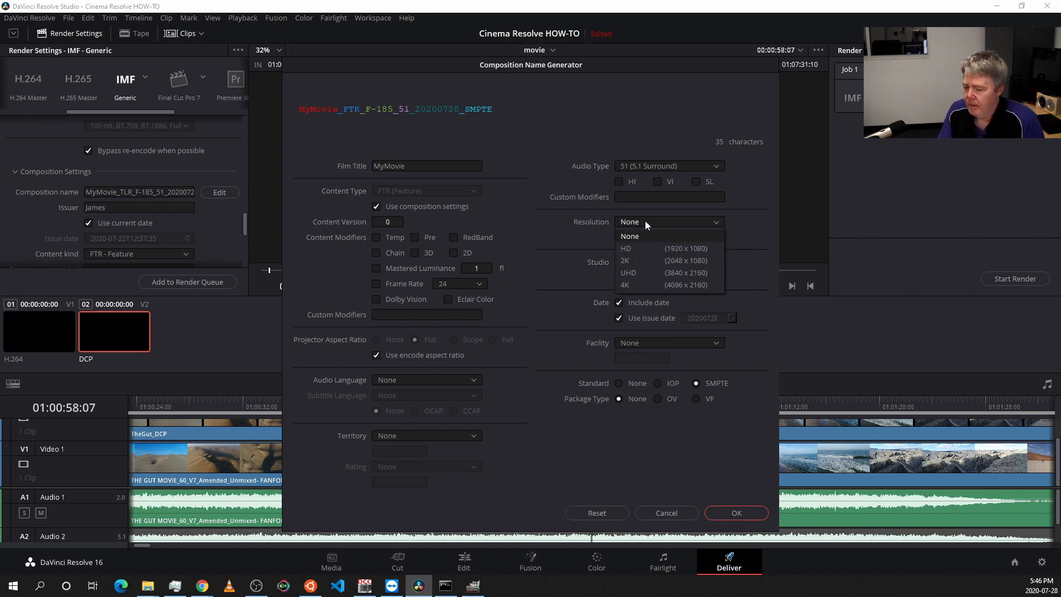
{"action": "left_click", "coordinate": [638, 260]}
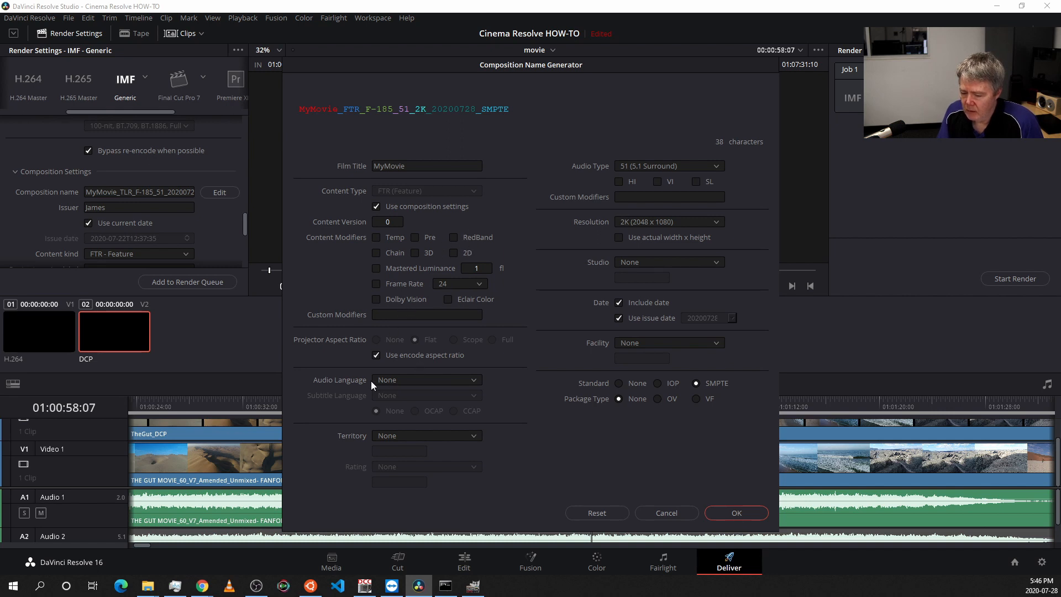
{"action": "left_click", "coordinate": [405, 379]}
{"action": "left_click", "coordinate": [501, 375]}
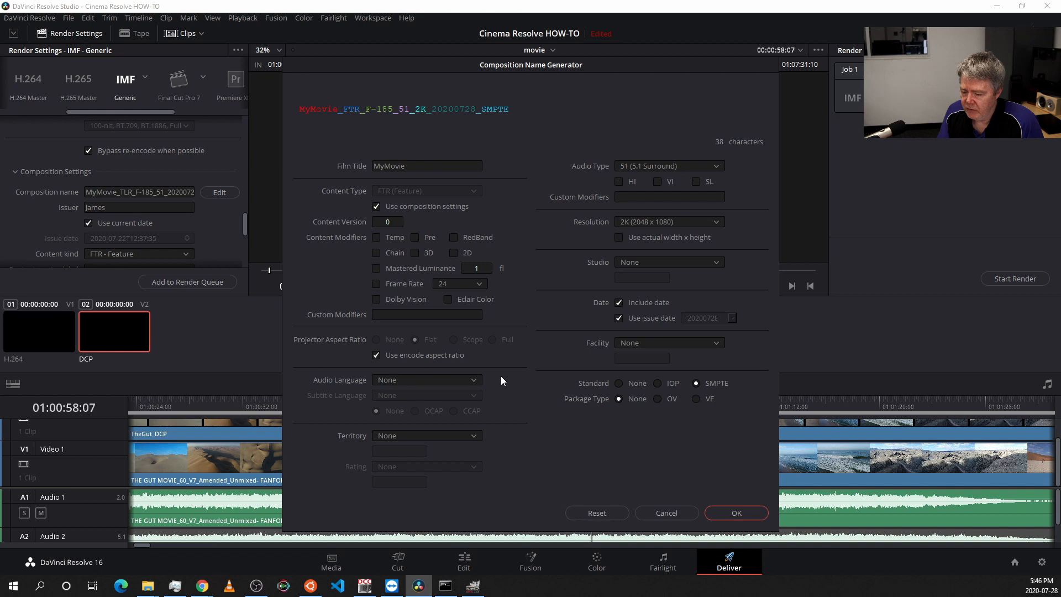
{"action": "left_click", "coordinate": [442, 436]}
{"action": "left_click", "coordinate": [520, 434]}
{"action": "left_click", "coordinate": [477, 435]}
{"action": "left_click", "coordinate": [497, 437]}
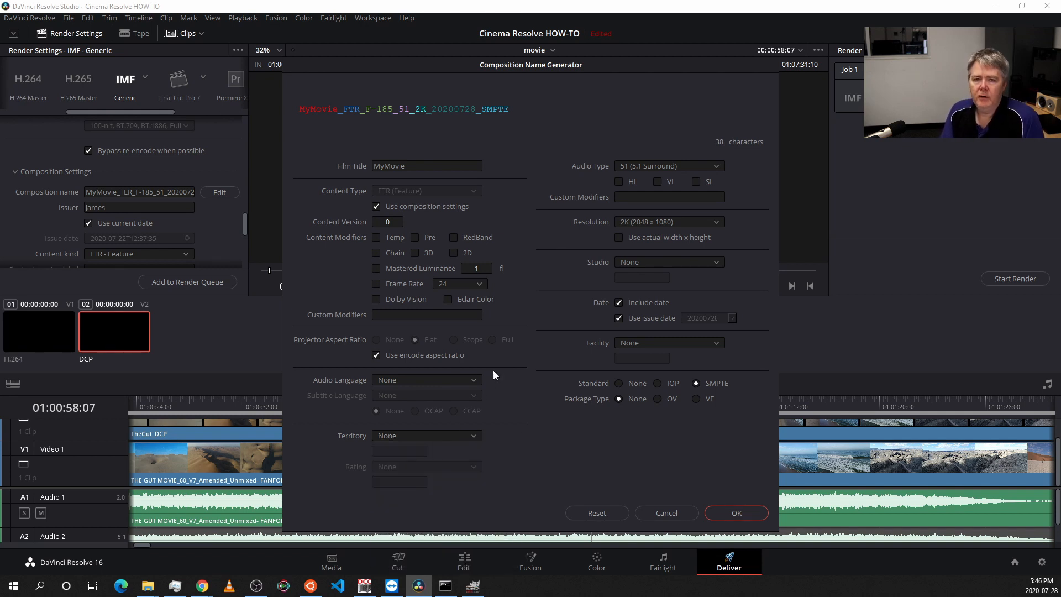
Set the composition name's audio language to EN (ENGLISH)
{"action": "left_click", "coordinate": [471, 377]}
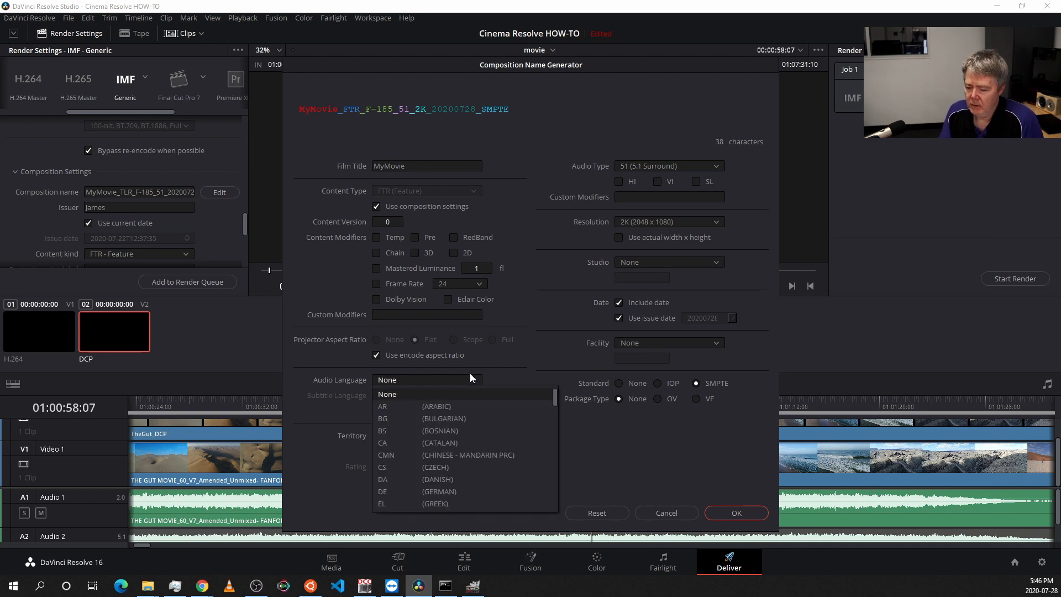
{"action": "type", "text": "en"}
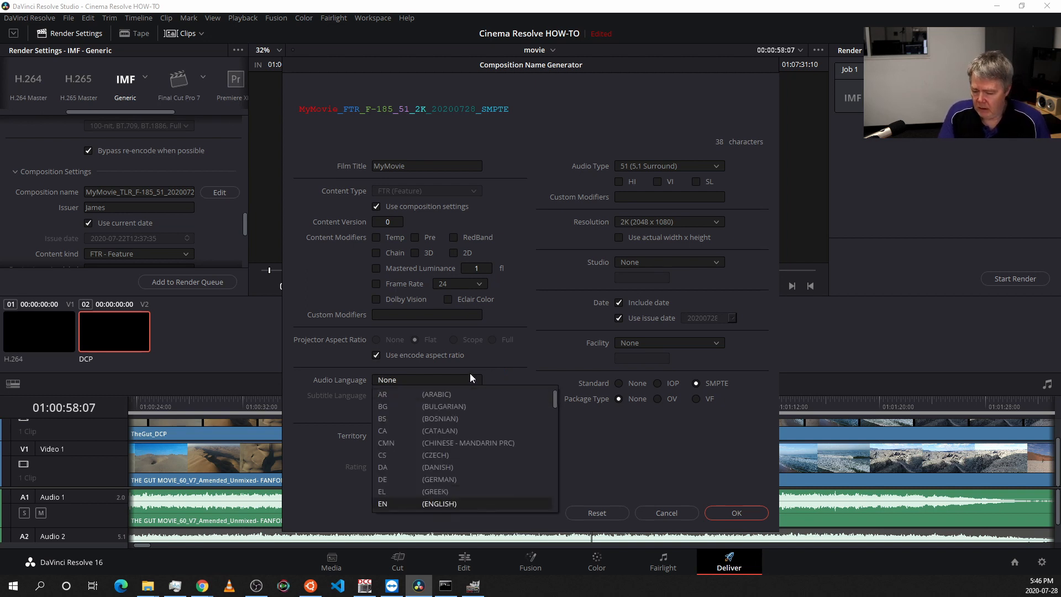
{"action": "left_click", "coordinate": [452, 502]}
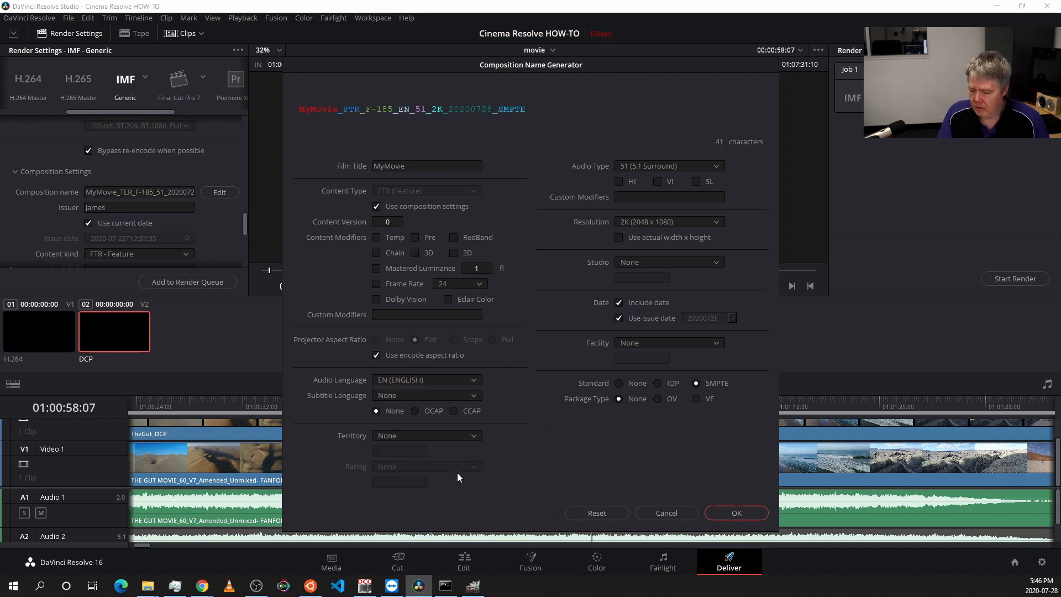
Set the composition name's territory to Custom with the value IN and apply the generated name
{"action": "left_click", "coordinate": [476, 438]}
{"action": "type", "text": "in"}
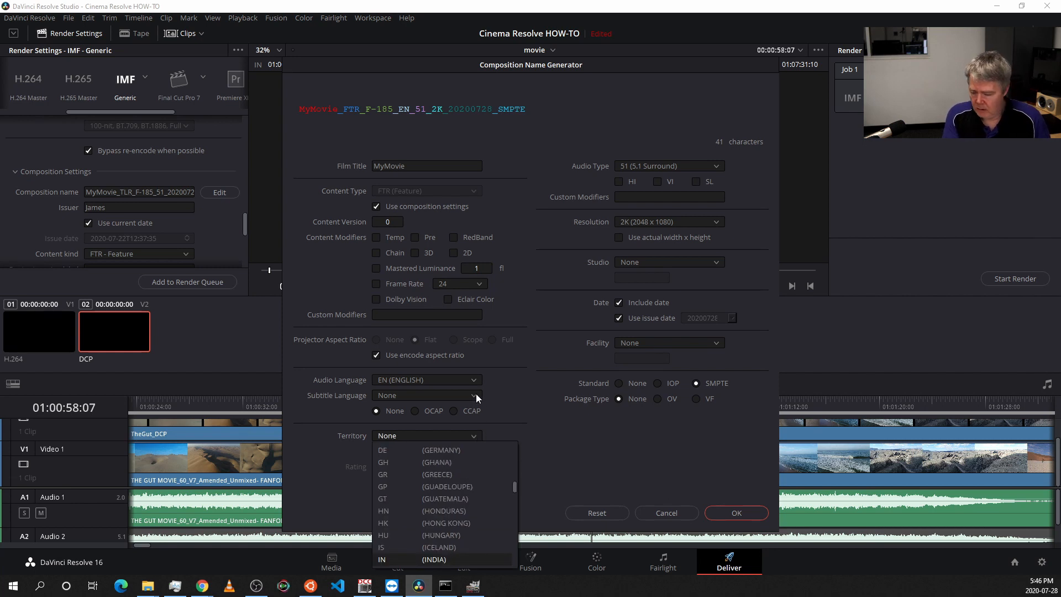
{"action": "key", "text": "Down"}
{"action": "key", "text": "Down"}
{"action": "key", "text": "Up"}
{"action": "key", "text": "Up"}
{"action": "key", "text": "Up"}
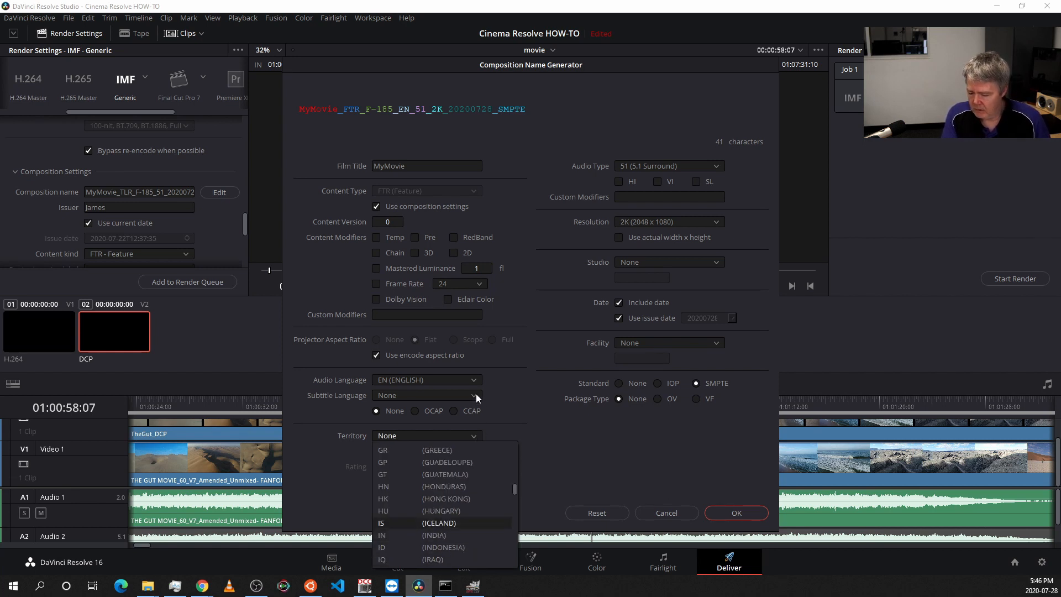
{"action": "left_click_drag", "start_coordinate": [516, 489], "coordinate": [513, 438]}
{"action": "left_click", "coordinate": [440, 459]}
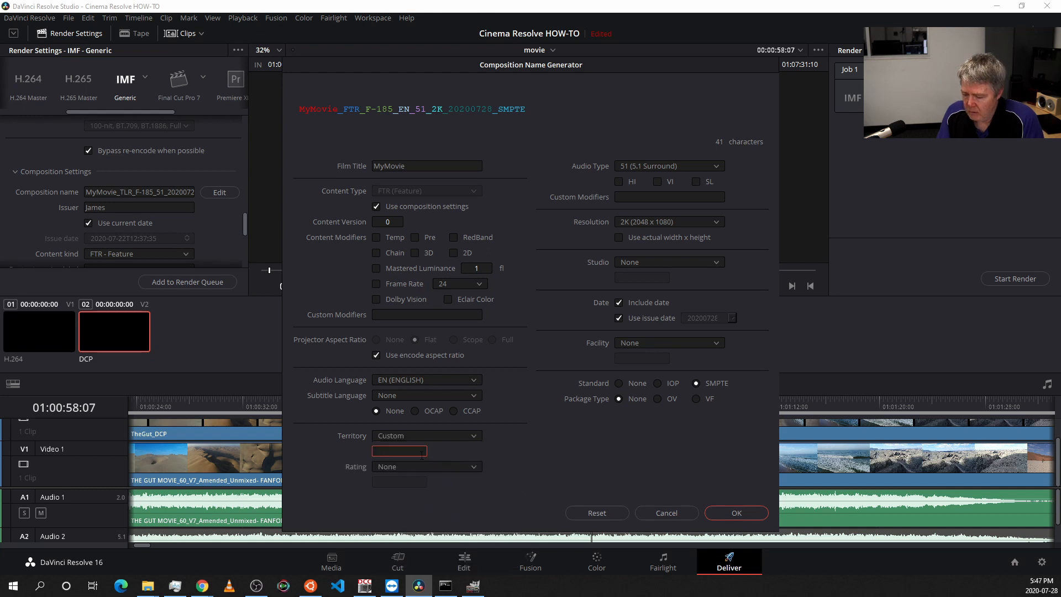
{"action": "type", "text": "IN"}
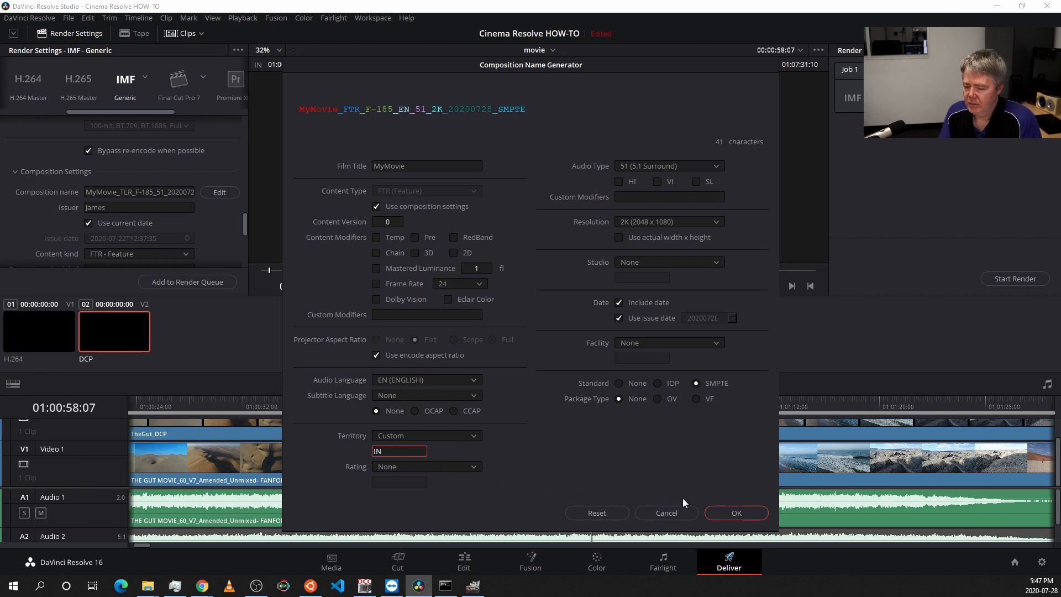
{"action": "left_click", "coordinate": [729, 513]}
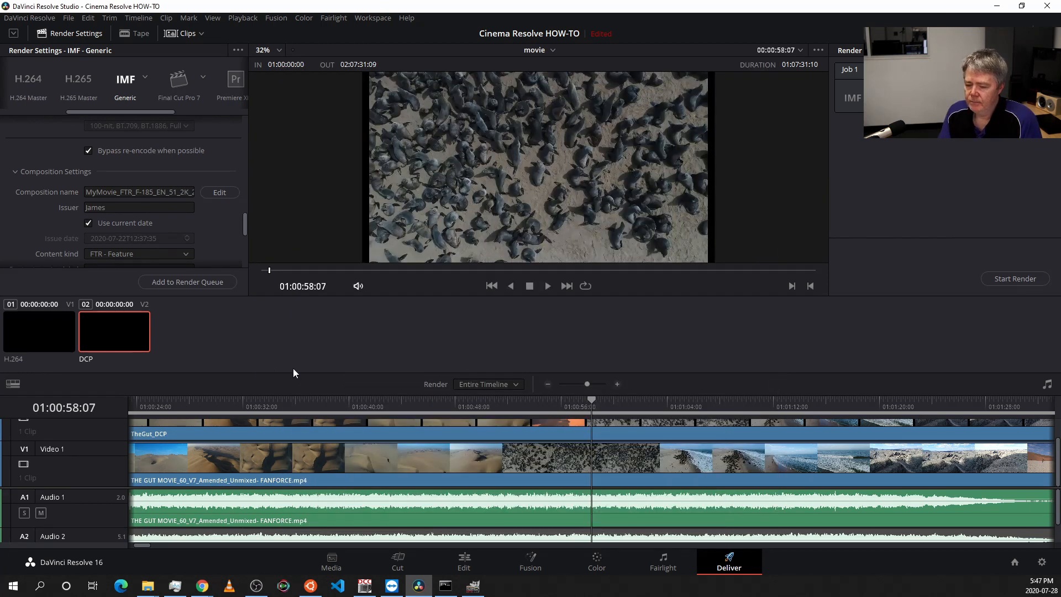
Scrub through the movie timeline on the Edit page, leaving the playhead at 01:15:25:14
{"action": "scroll", "coordinate": [246, 233], "scroll_direction": "down", "scroll_amount": 1}
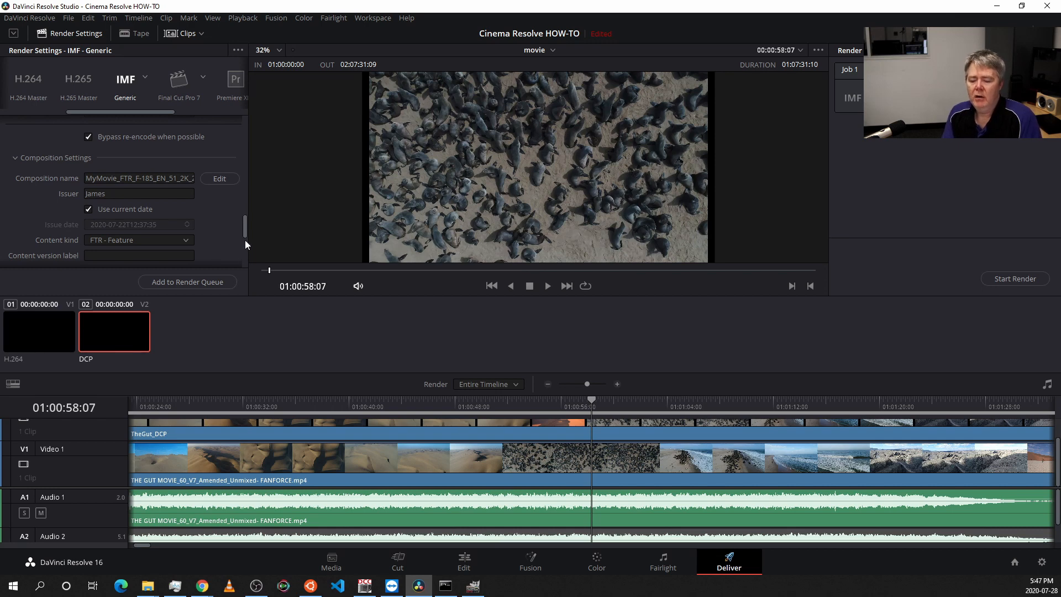
{"action": "left_click", "coordinate": [464, 564]}
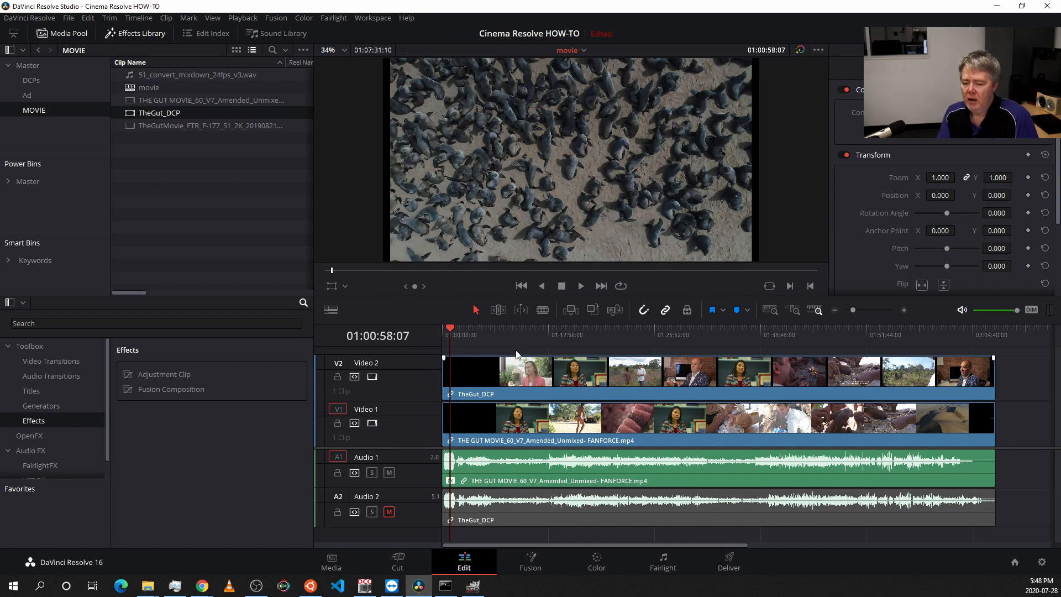
{"action": "left_click", "coordinate": [489, 330]}
{"action": "left_click_drag", "start_coordinate": [489, 330], "coordinate": [573, 329]}
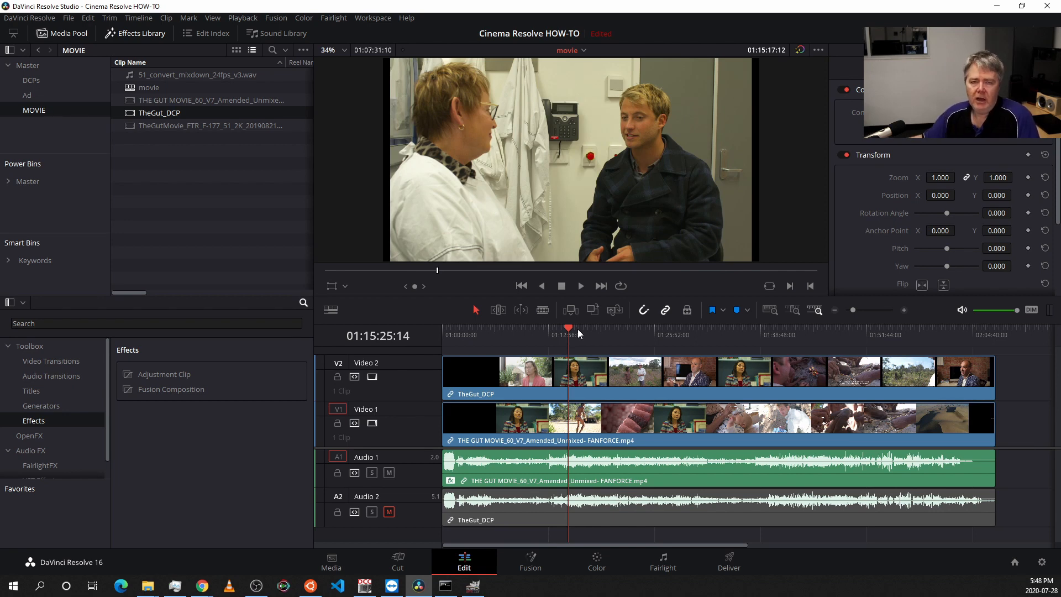
Return to the Deliver page and copy the full composition name from the composition settings
{"action": "left_click", "coordinate": [742, 562]}
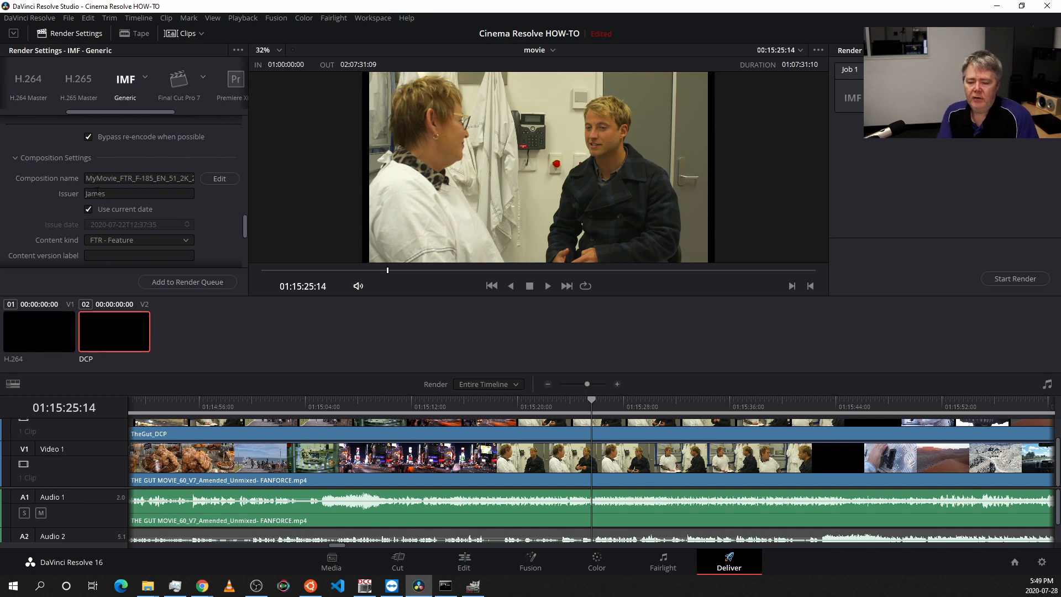
{"action": "left_click_drag", "start_coordinate": [107, 178], "coordinate": [174, 178]}
{"action": "left_click", "coordinate": [175, 178]}
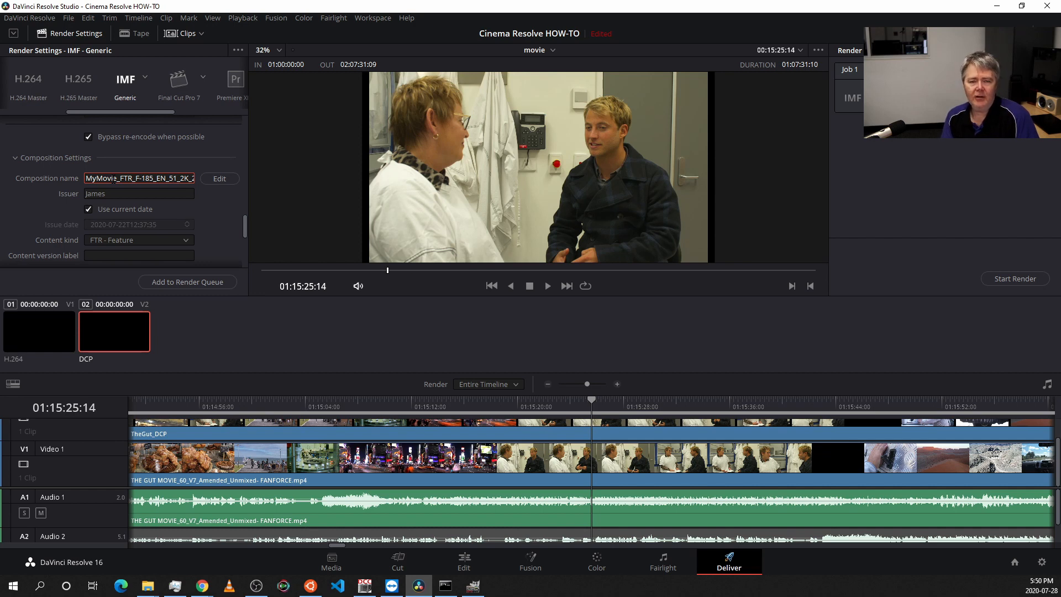
{"action": "type", "text": "1"}
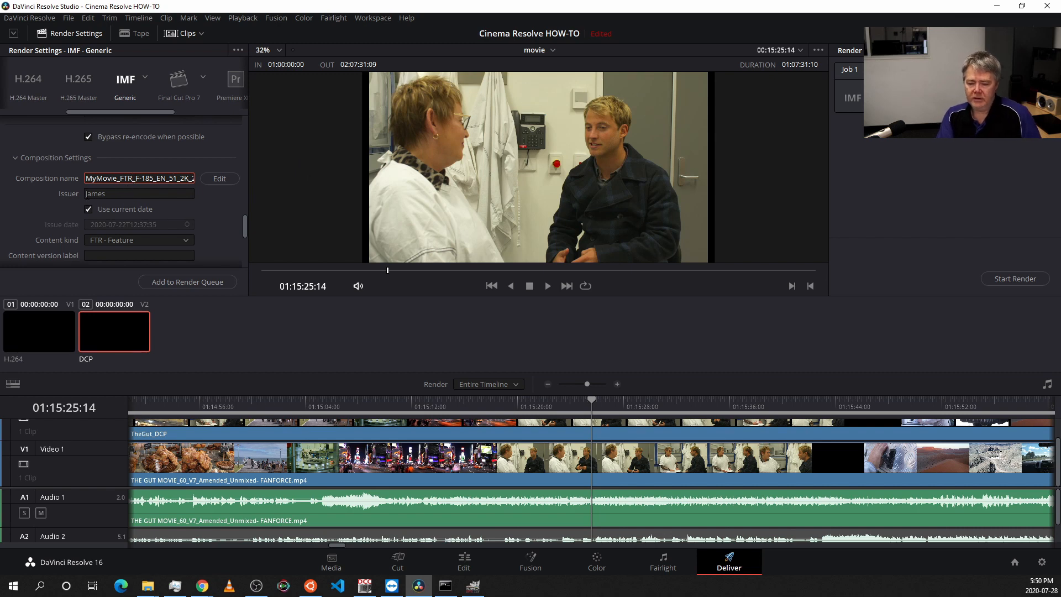
{"action": "double_click", "coordinate": [126, 177]}
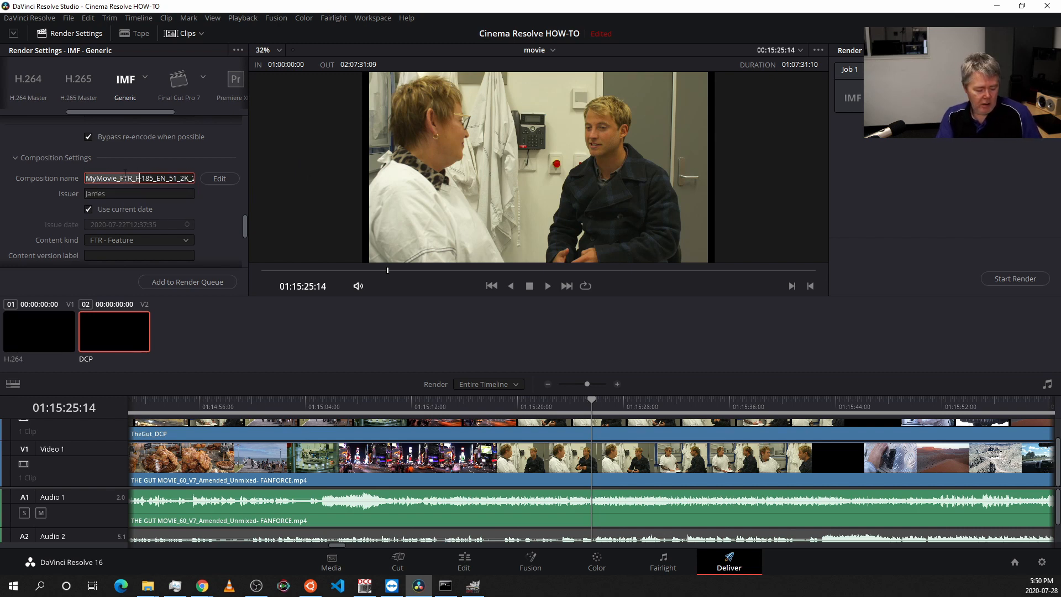
{"action": "key", "text": "BackSpace"}
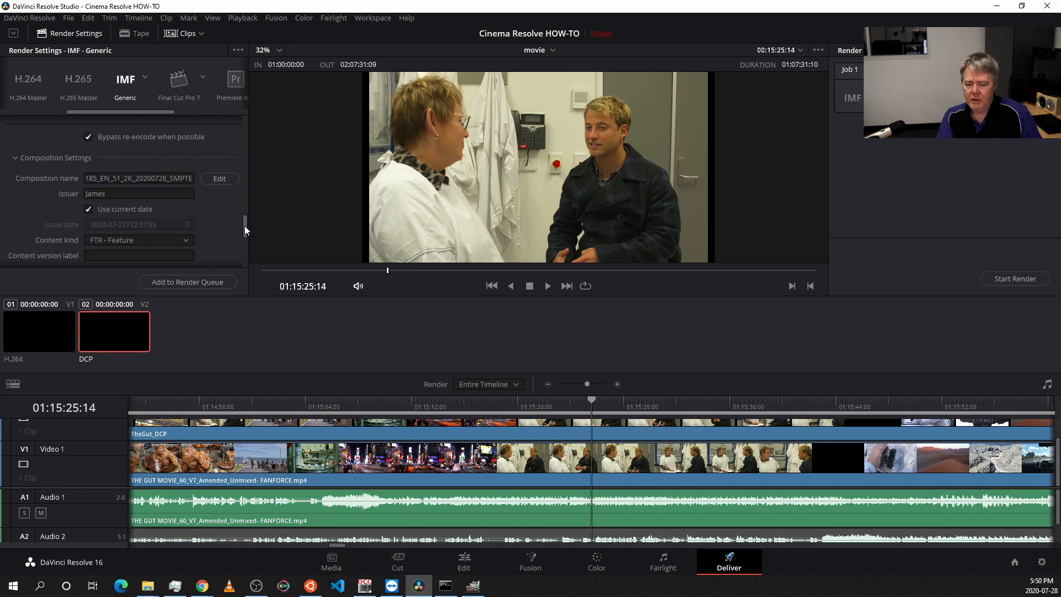
Replace the Untitled render filename with the copied composition name and add the movie timeline to the render queue
{"action": "left_click_drag", "start_coordinate": [245, 226], "coordinate": [242, 121]}
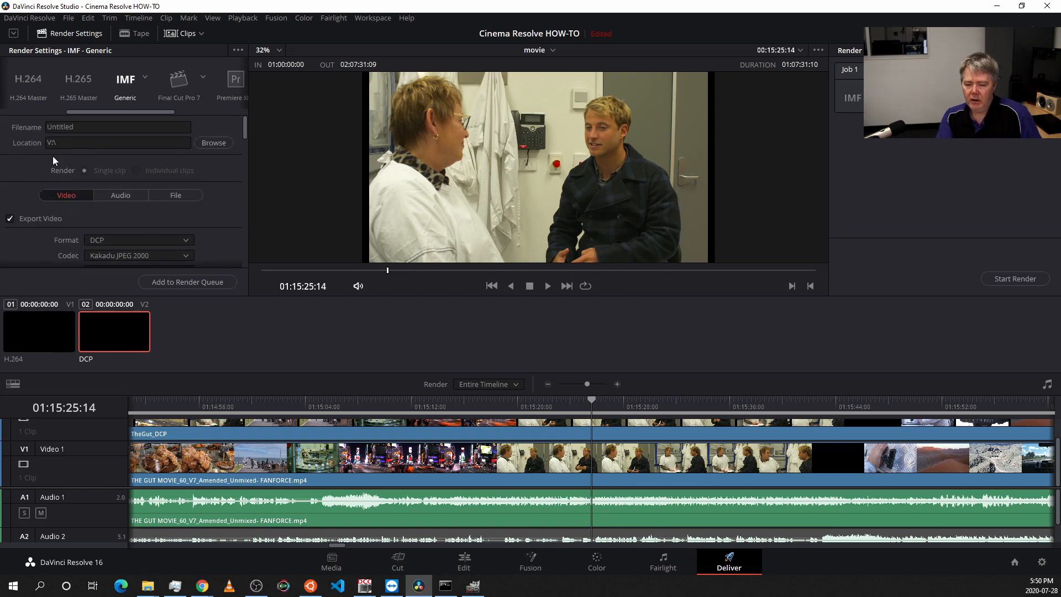
{"action": "double_click", "coordinate": [116, 127]}
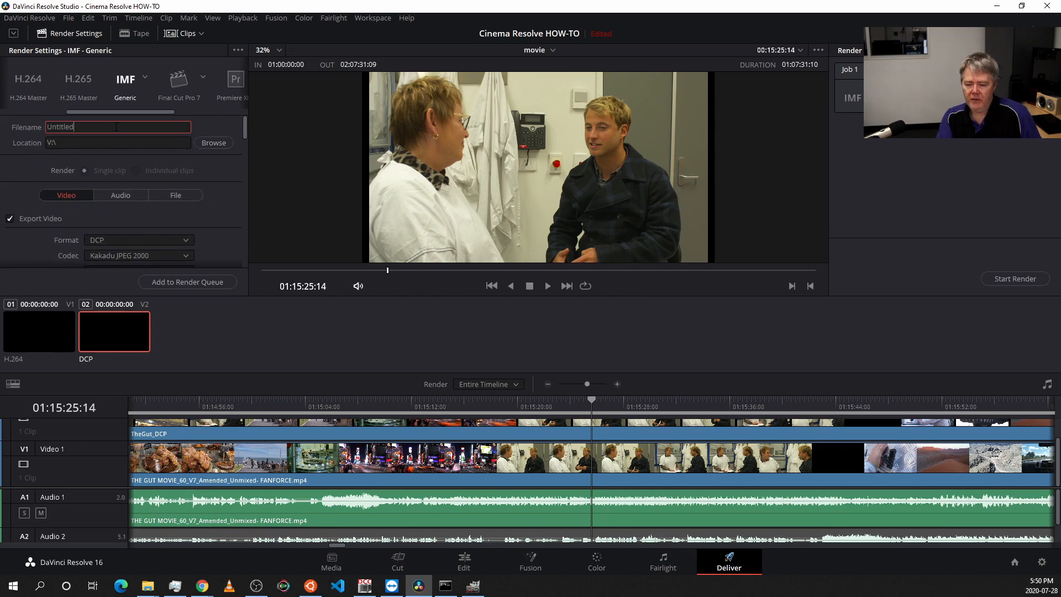
{"action": "key", "text": "ctrl+v"}
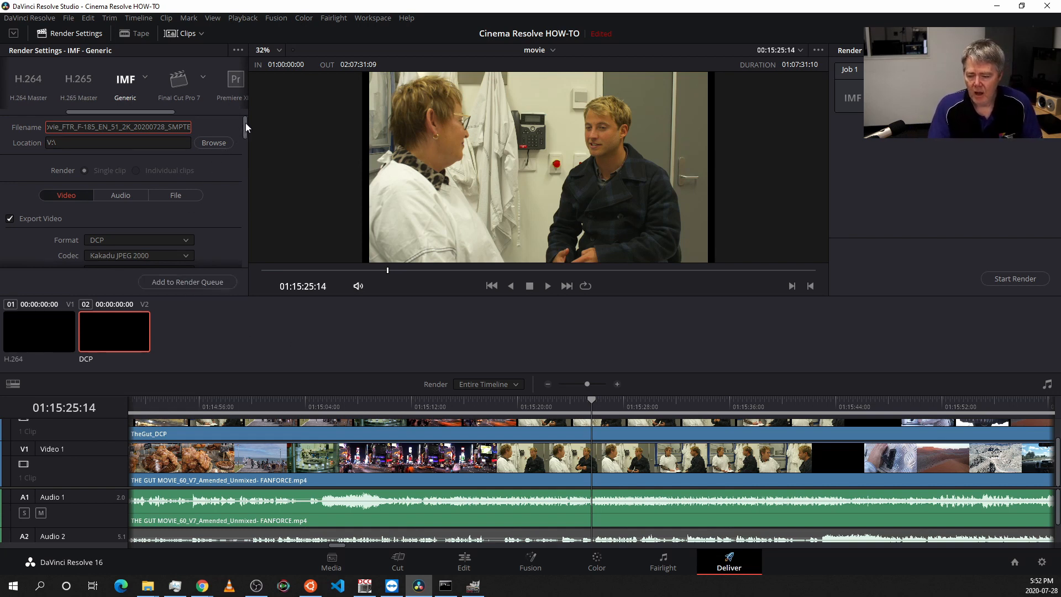
{"action": "left_click_drag", "start_coordinate": [245, 123], "coordinate": [247, 260]}
{"action": "left_click", "coordinate": [217, 283]}
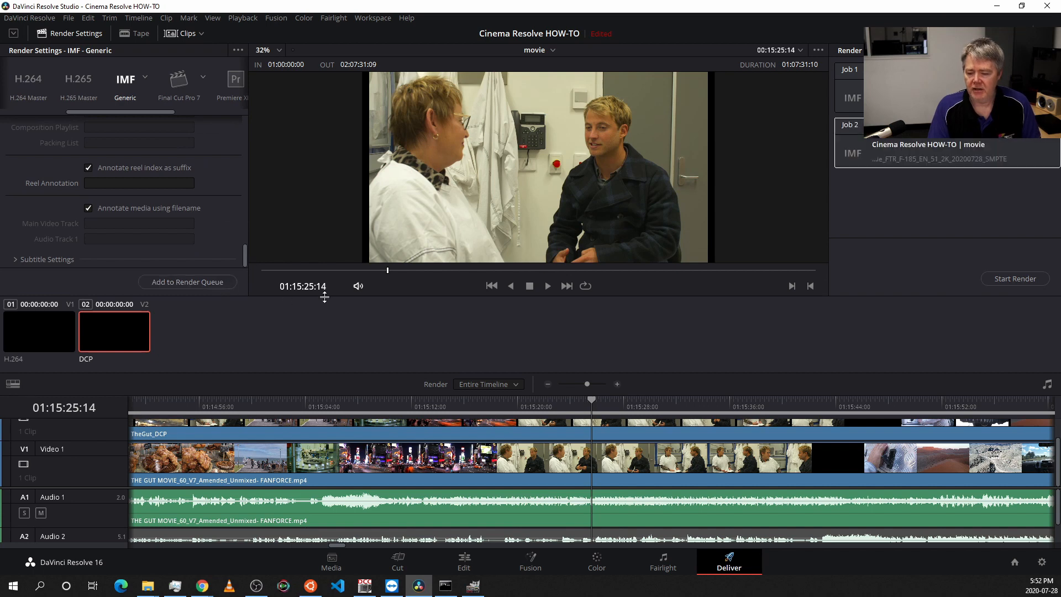